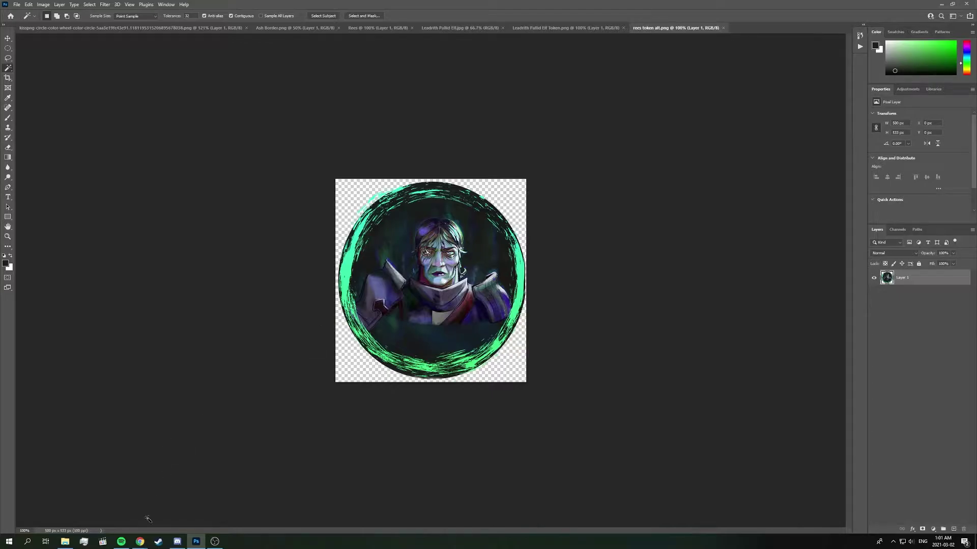
Switch to Chrome and look through the HiClipart and PNGEgg pages of circle, corner and hexagon border images
{"action": "mouse_move", "coordinate": [140, 541]}
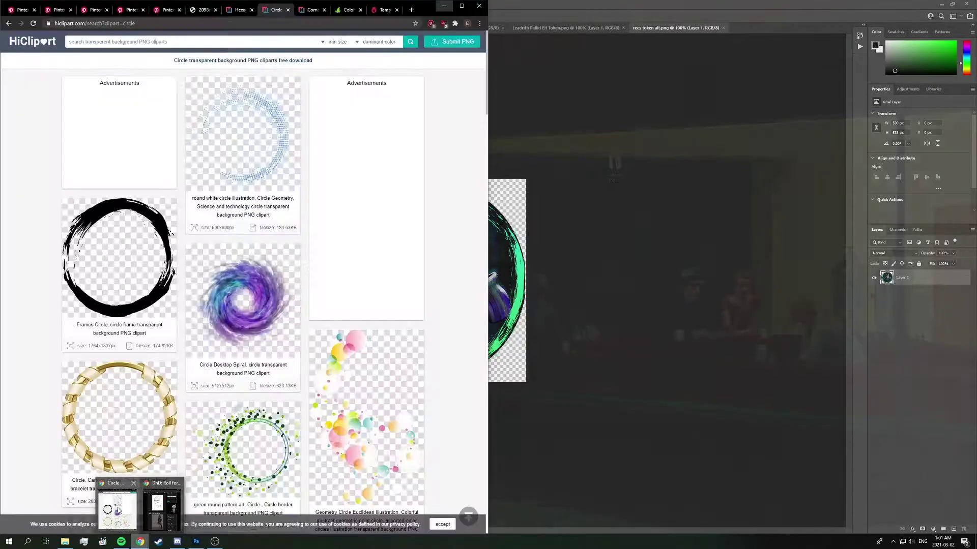
{"action": "left_click", "coordinate": [118, 510]}
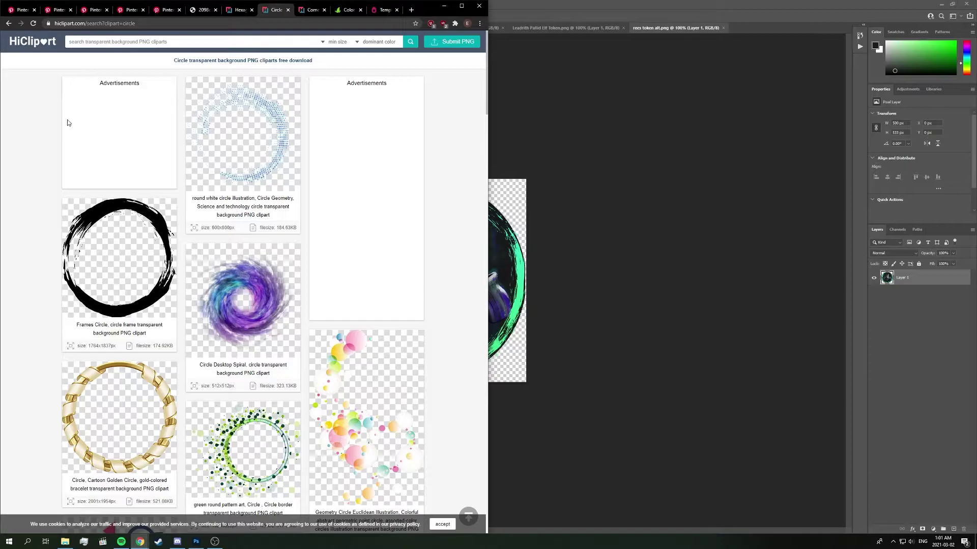
{"action": "left_click", "coordinate": [302, 12]}
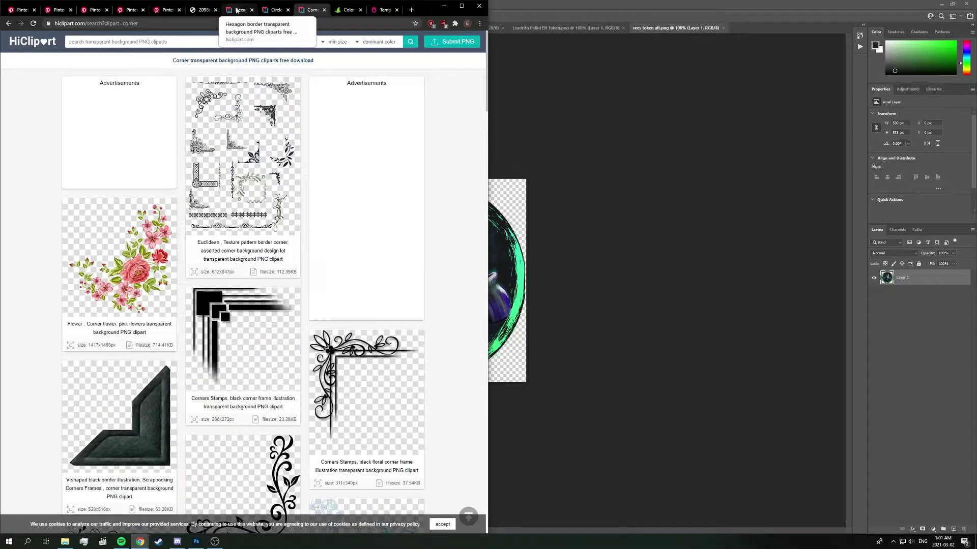
{"action": "left_click", "coordinate": [237, 11]}
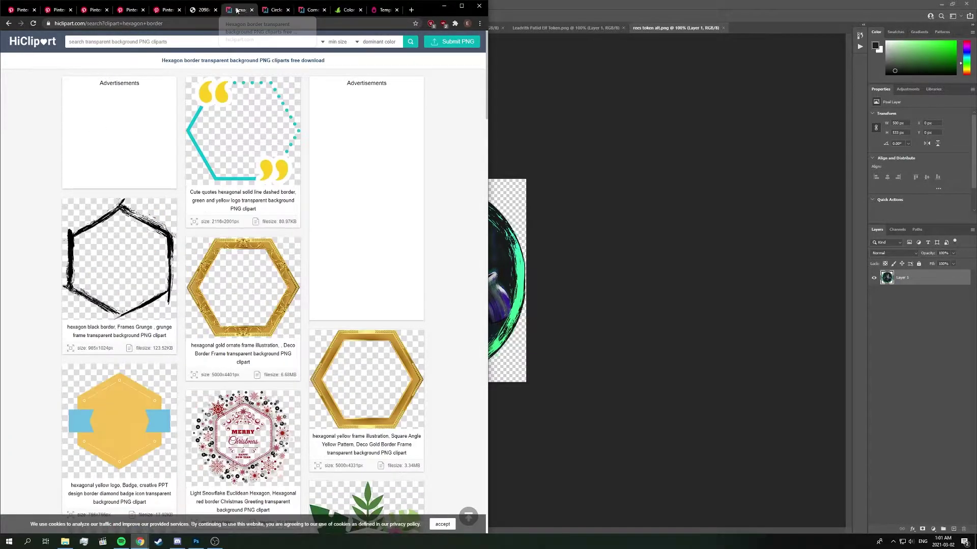
{"action": "left_click", "coordinate": [344, 12]}
{"action": "left_click", "coordinate": [388, 12]}
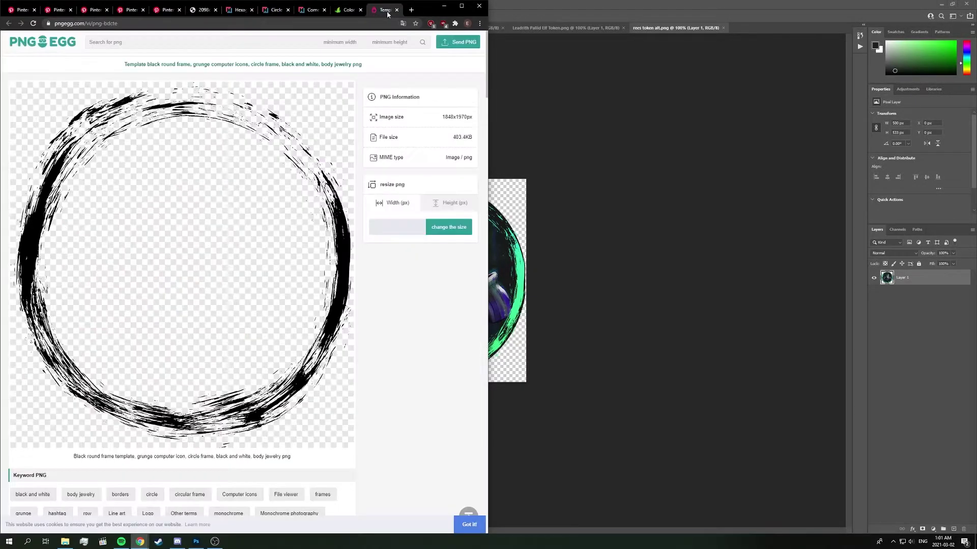
Look through the ornamental crescent frame image and the Pinterest pages for fire circle, token and hexagonal floral borders
{"action": "left_click", "coordinate": [202, 10]}
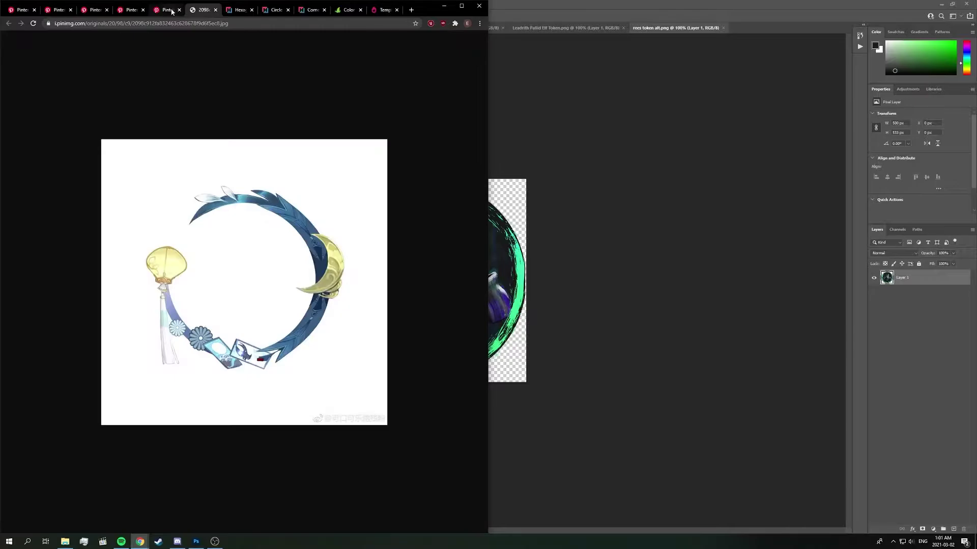
{"action": "left_click", "coordinate": [168, 10]}
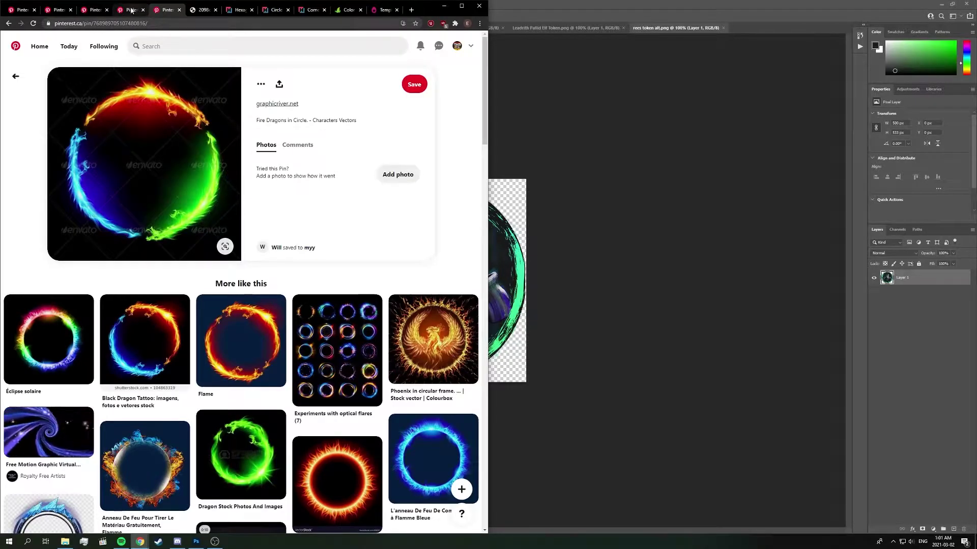
{"action": "left_click", "coordinate": [130, 10]}
{"action": "left_click", "coordinate": [92, 11]}
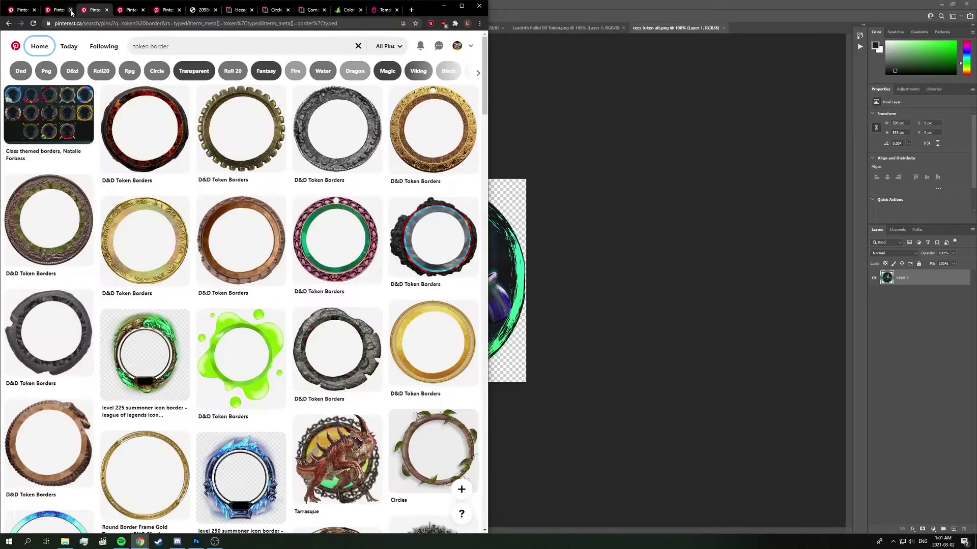
{"action": "left_click", "coordinate": [58, 10]}
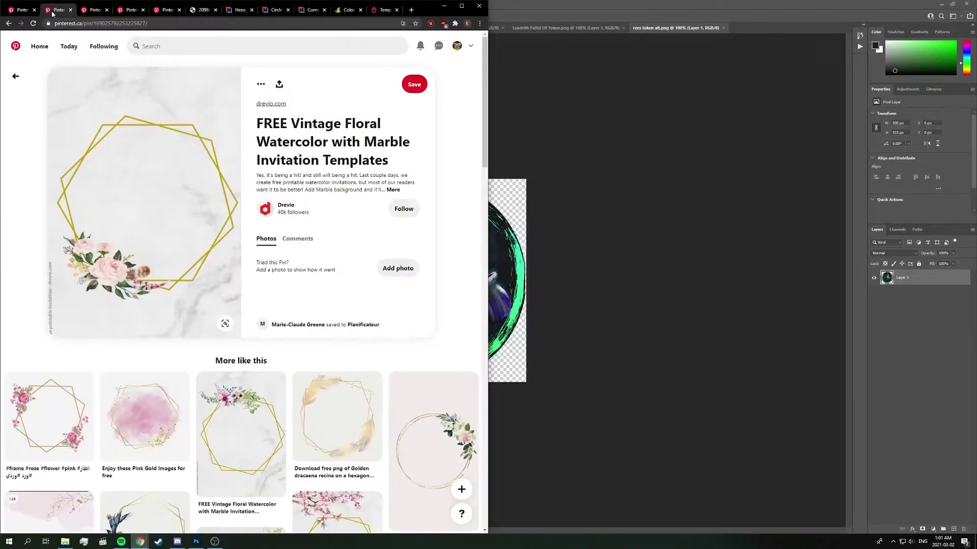
{"action": "left_click", "coordinate": [18, 11]}
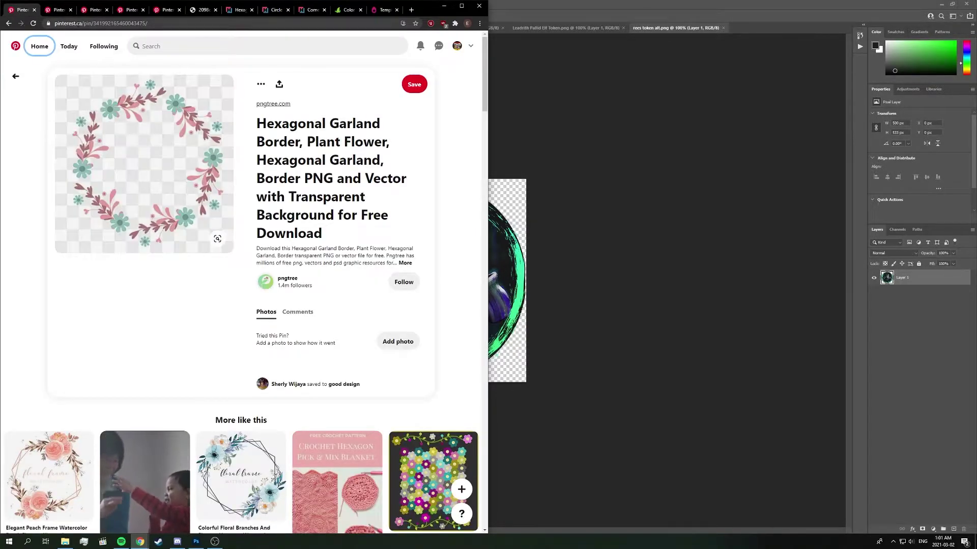
Browse r/DnD, r/ReasonableFantasy, r/ImaginaryCharacters, r/characterdrawing, ArtStation and DeviantArt for character artwork
{"action": "key", "text": "ctrl+Tab"}
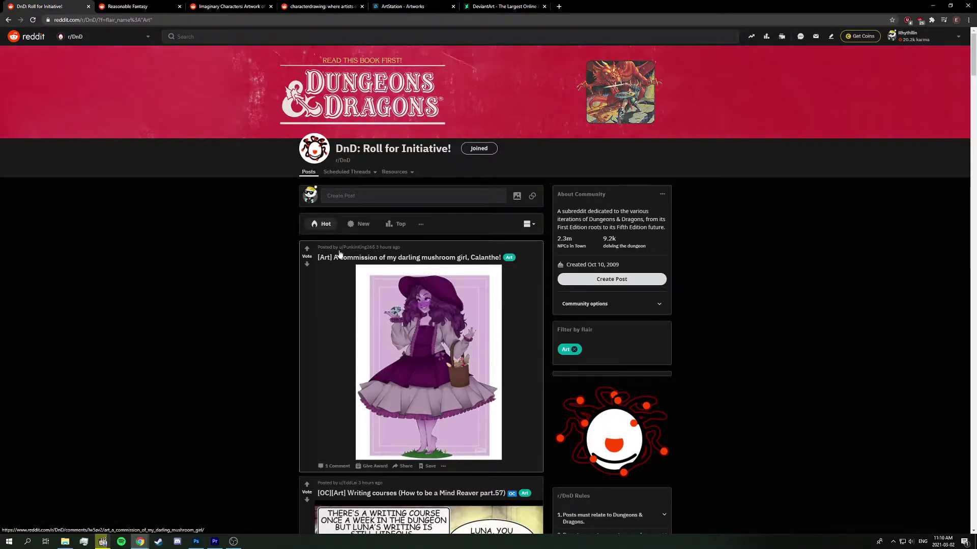
{"action": "left_click", "coordinate": [129, 10]}
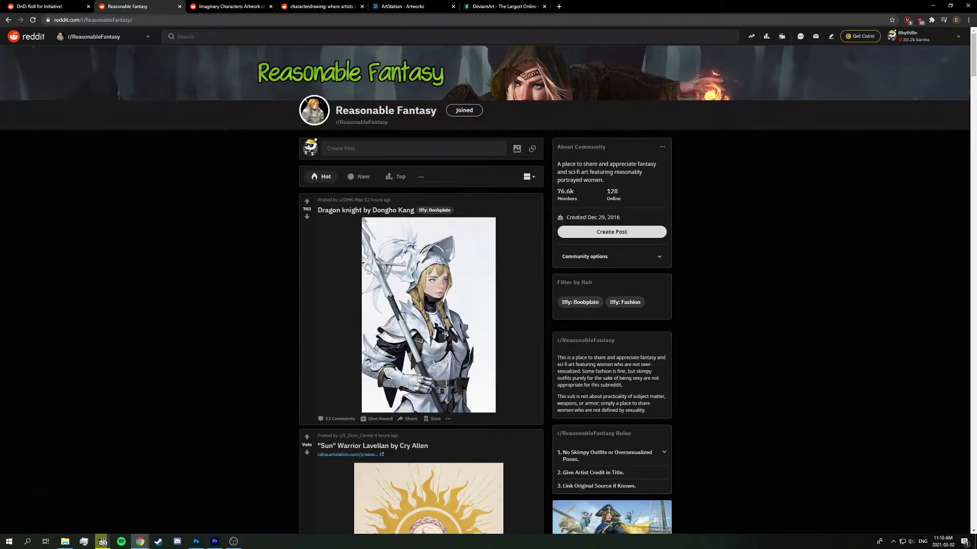
{"action": "left_click", "coordinate": [218, 7]}
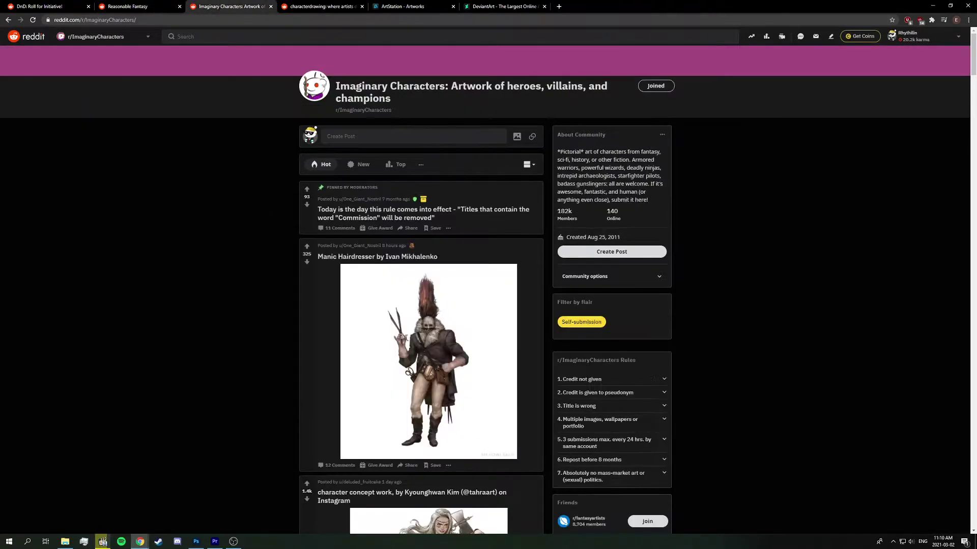
{"action": "scroll", "coordinate": [267, 289], "scroll_direction": "down", "scroll_amount": 8}
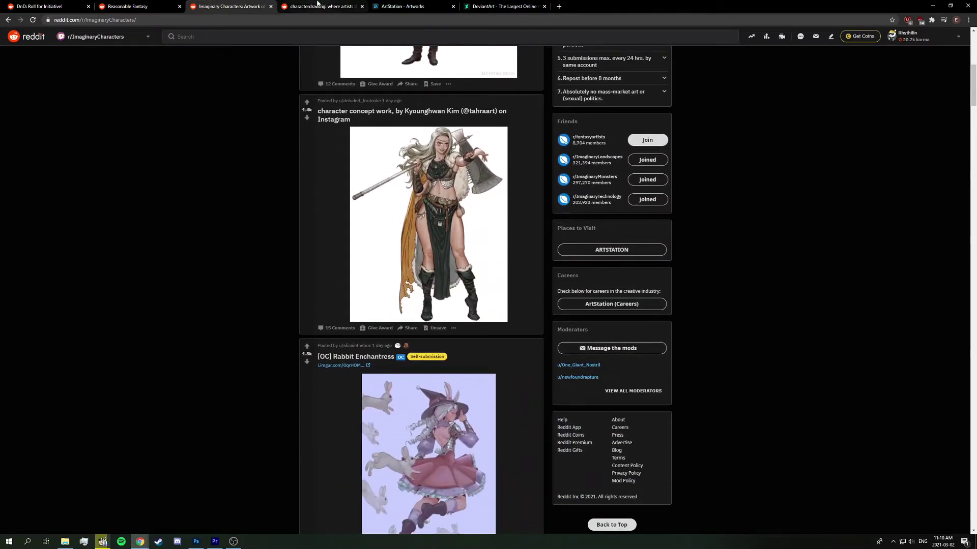
{"action": "left_click", "coordinate": [318, 4]}
{"action": "scroll", "coordinate": [272, 280], "scroll_direction": "down", "scroll_amount": 5}
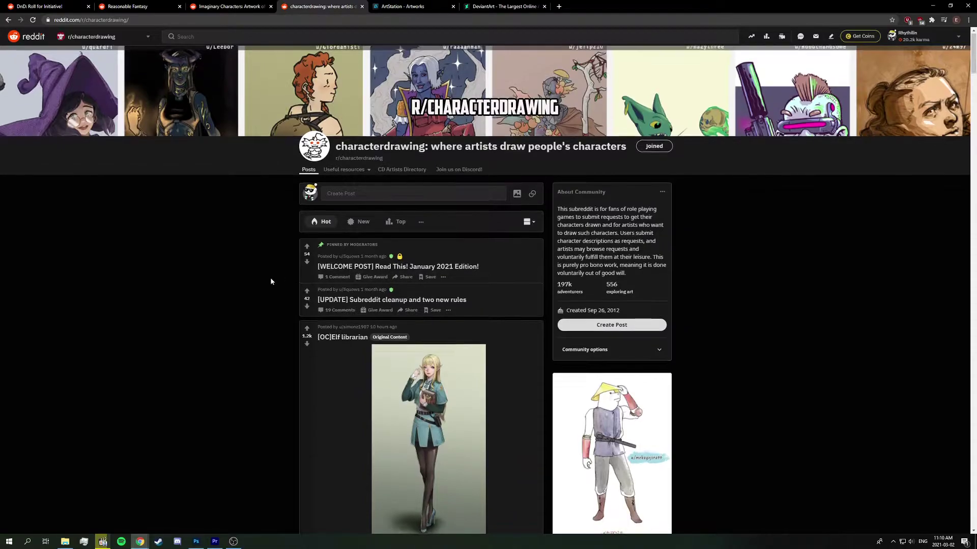
{"action": "scroll", "coordinate": [275, 282], "scroll_direction": "down", "scroll_amount": 5}
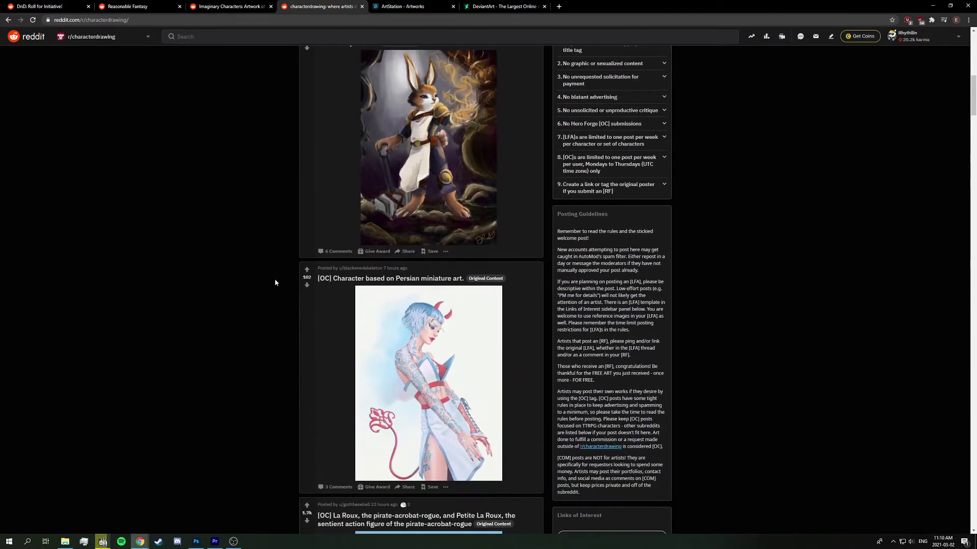
{"action": "scroll", "coordinate": [254, 311], "scroll_direction": "down", "scroll_amount": 10}
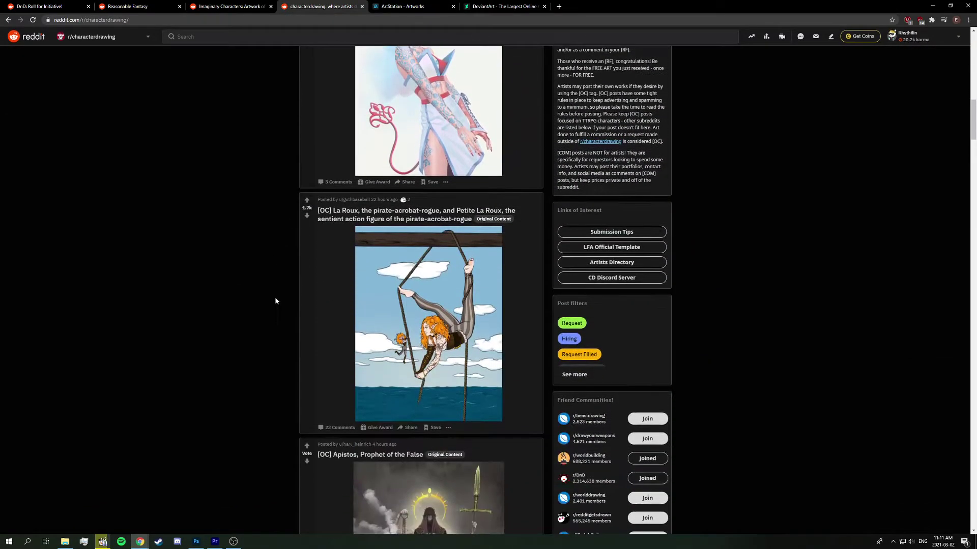
{"action": "scroll", "coordinate": [283, 343], "scroll_direction": "down", "scroll_amount": 13}
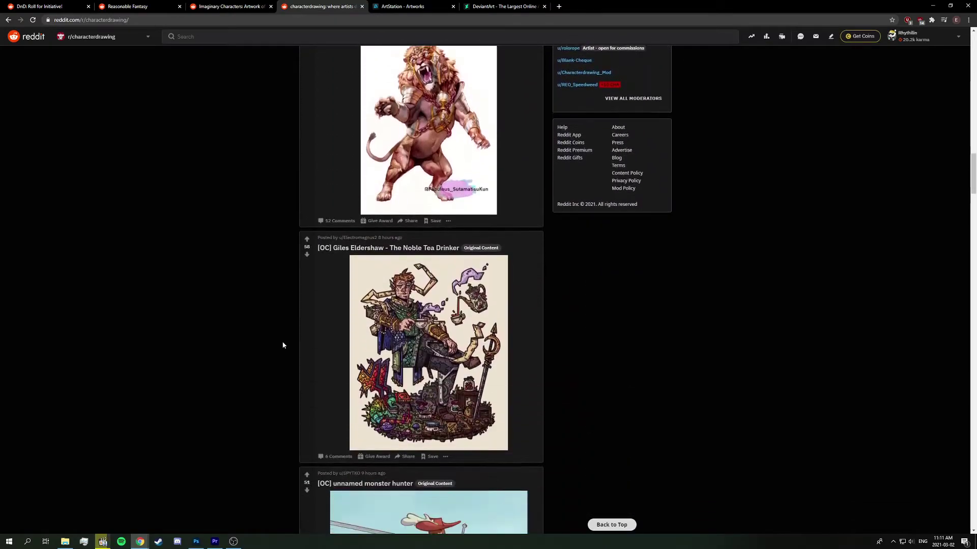
{"action": "left_click", "coordinate": [402, 6]}
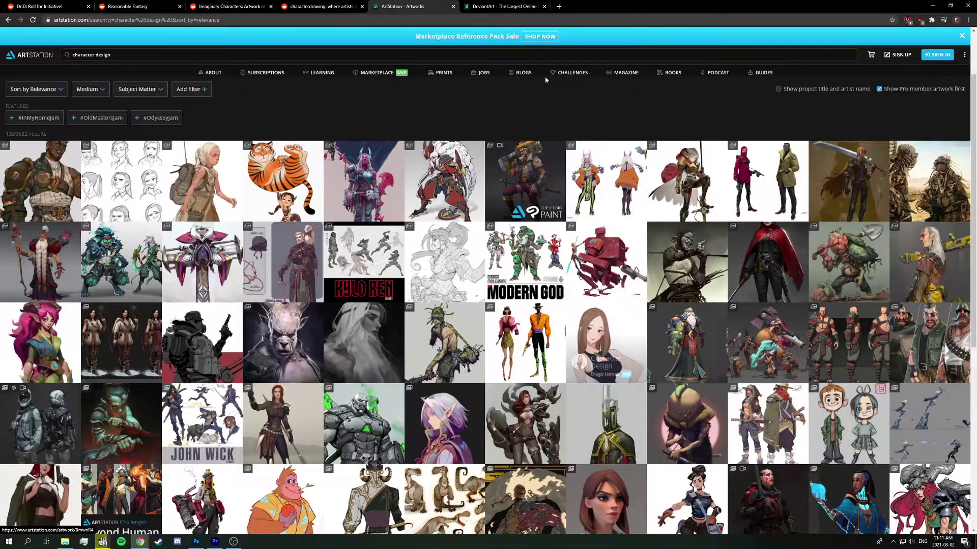
{"action": "left_click", "coordinate": [514, 6]}
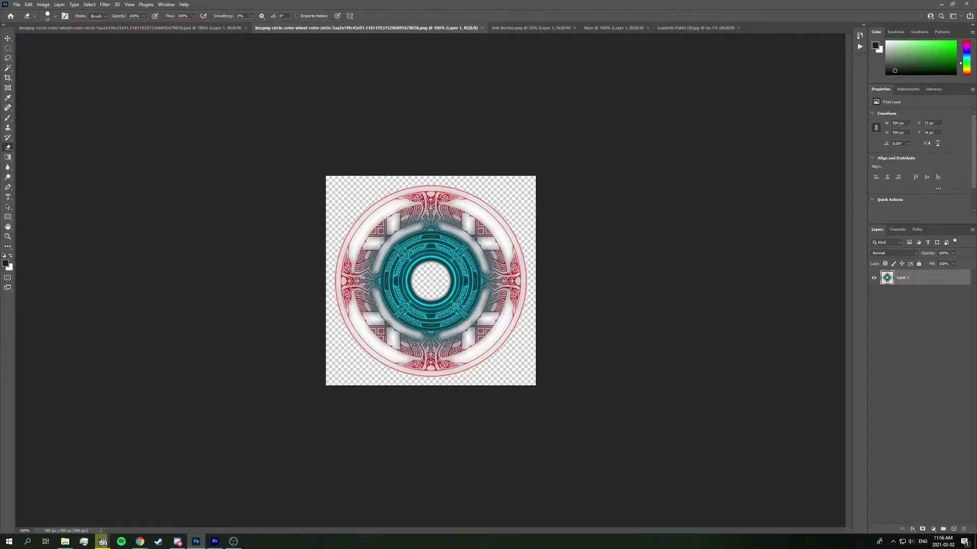
Switch to Photoshop and view the open Ash Border, Rees and Leadrith Pallid Elf documents
{"action": "left_click", "coordinate": [517, 29]}
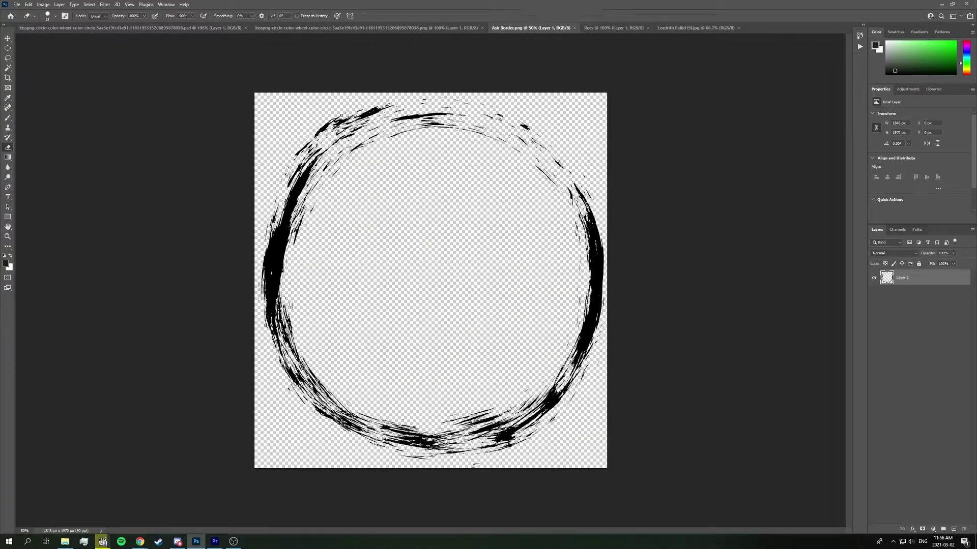
{"action": "left_click", "coordinate": [598, 29]}
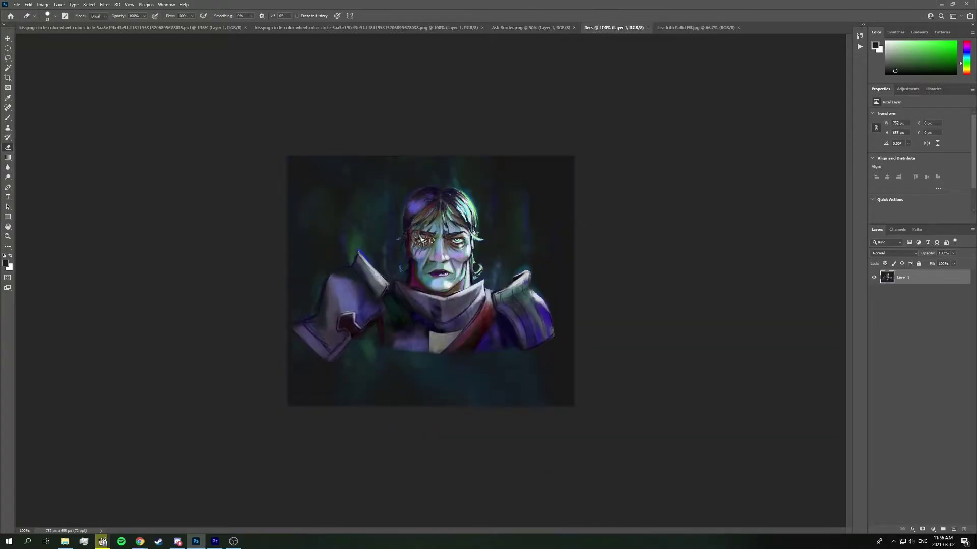
{"action": "left_click", "coordinate": [699, 28]}
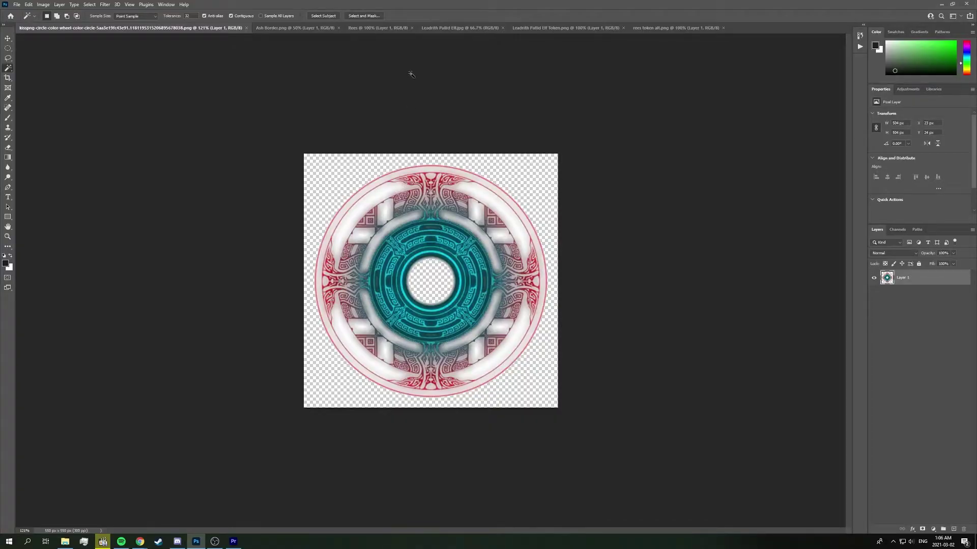
Set the Select and Mask output to Selection for the circular ornament and apply it
{"action": "left_click", "coordinate": [371, 16]}
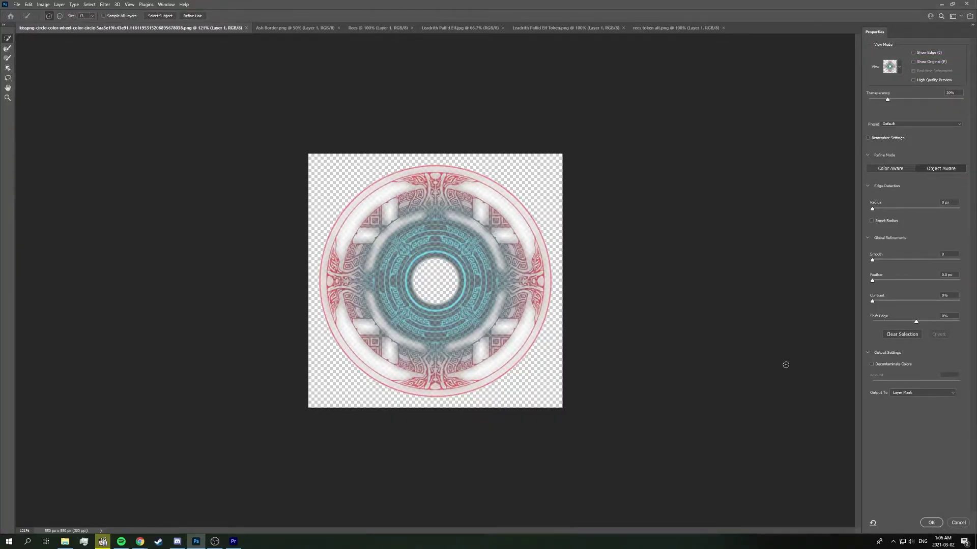
{"action": "left_click", "coordinate": [920, 392]}
{"action": "left_click", "coordinate": [918, 400]}
{"action": "left_click", "coordinate": [931, 523]}
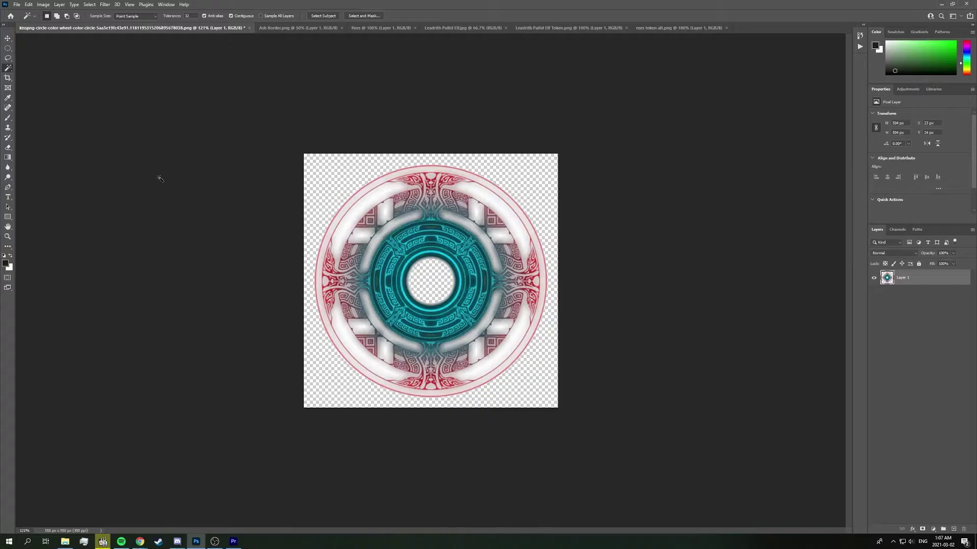
Brush-select the teal centre and inner ornament in Select and Mask, and delete that area so only the outer ring is left
{"action": "left_click", "coordinate": [369, 16]}
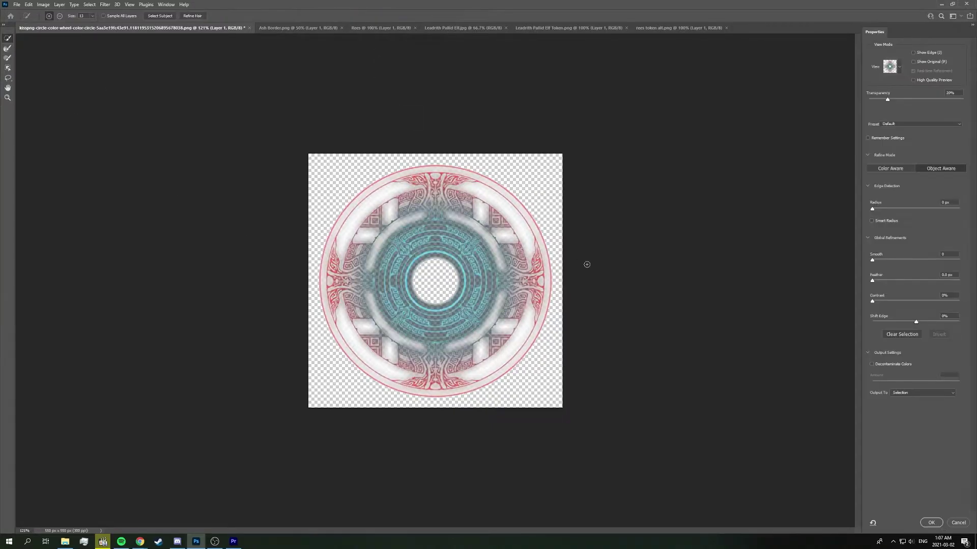
{"action": "mouse_move", "coordinate": [437, 196]}
{"action": "left_mouse_down"}
{"action": "mouse_move", "coordinate": [380, 220]}
{"action": "mouse_move", "coordinate": [356, 254]}
{"action": "mouse_move", "coordinate": [360, 310]}
{"action": "mouse_move", "coordinate": [377, 341]}
{"action": "mouse_move", "coordinate": [433, 366]}
{"action": "mouse_move", "coordinate": [402, 361]}
{"action": "left_mouse_up"}
{"action": "mouse_move", "coordinate": [372, 308]}
{"action": "left_mouse_down"}
{"action": "mouse_move", "coordinate": [374, 272]}
{"action": "mouse_move", "coordinate": [392, 248]}
{"action": "mouse_move", "coordinate": [440, 245]}
{"action": "mouse_move", "coordinate": [479, 279]}
{"action": "mouse_move", "coordinate": [448, 319]}
{"action": "mouse_move", "coordinate": [409, 283]}
{"action": "mouse_move", "coordinate": [399, 309]}
{"action": "mouse_move", "coordinate": [447, 360]}
{"action": "mouse_move", "coordinate": [461, 364]}
{"action": "mouse_move", "coordinate": [489, 343]}
{"action": "mouse_move", "coordinate": [503, 304]}
{"action": "mouse_move", "coordinate": [497, 252]}
{"action": "mouse_move", "coordinate": [484, 230]}
{"action": "mouse_move", "coordinate": [433, 200]}
{"action": "left_mouse_up"}
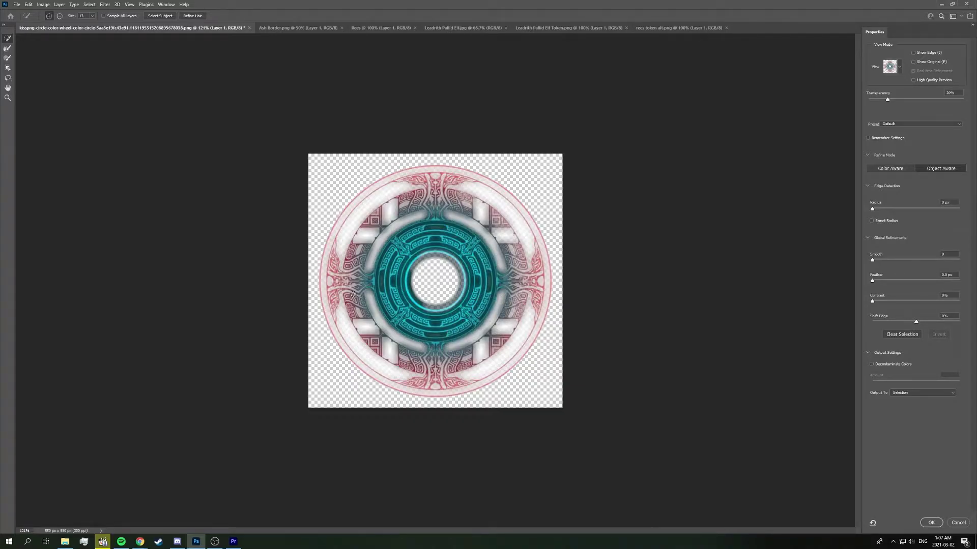
{"action": "mouse_move", "coordinate": [510, 323]}
{"action": "left_mouse_down"}
{"action": "mouse_move", "coordinate": [524, 290]}
{"action": "mouse_move", "coordinate": [506, 242]}
{"action": "mouse_move", "coordinate": [463, 204]}
{"action": "left_mouse_up"}
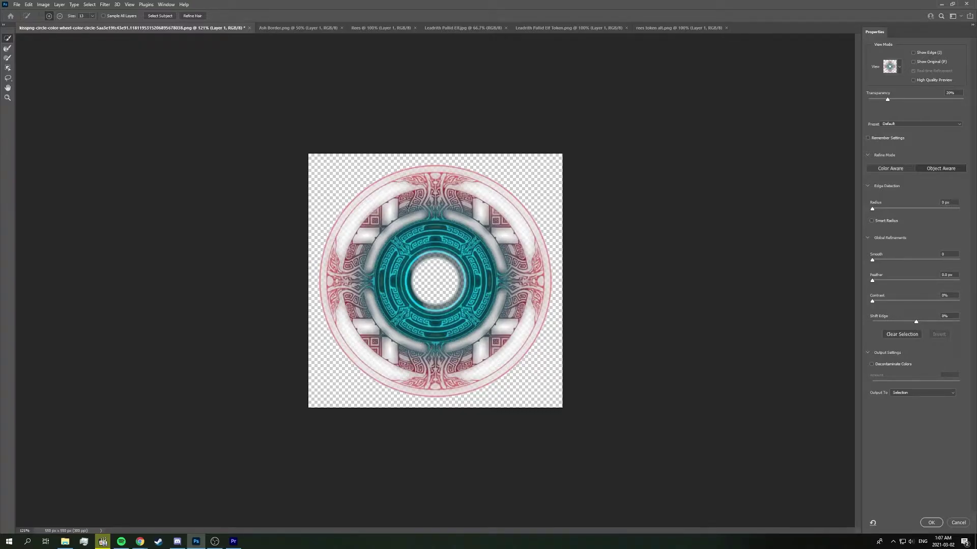
{"action": "scroll", "coordinate": [432, 276], "scroll_direction": "up", "scroll_amount": 8}
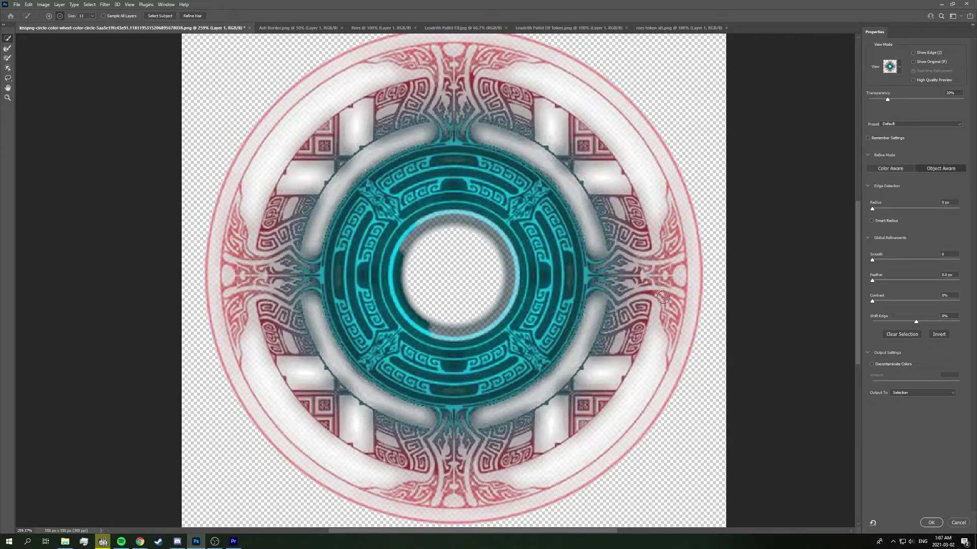
{"action": "key", "text": "alt"}
{"action": "key", "text": "Return"}
{"action": "key", "text": "Delete"}
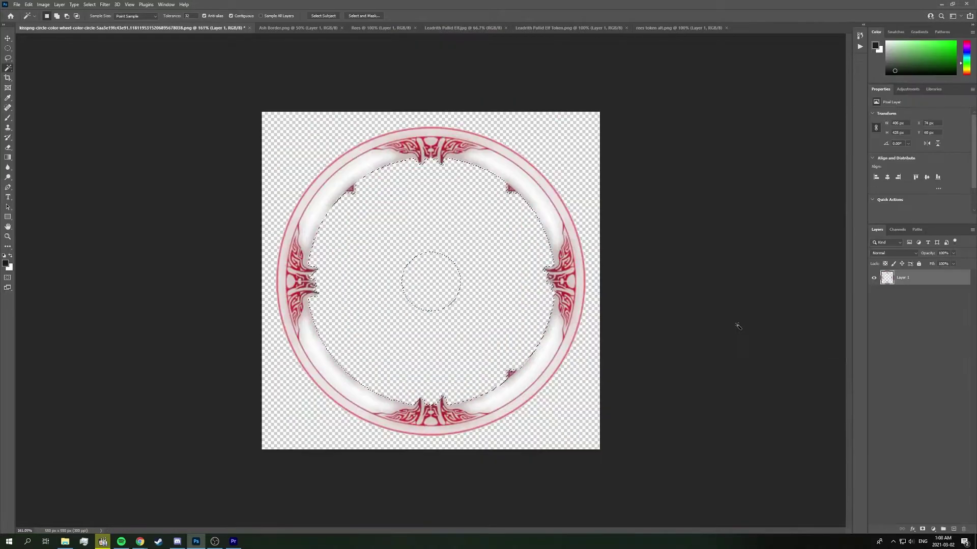
{"action": "key", "text": "ctrl+d"}
Add a black Solid Color fill layer and place it beneath the ring's Layer 1
{"action": "left_click", "coordinate": [16, 4]}
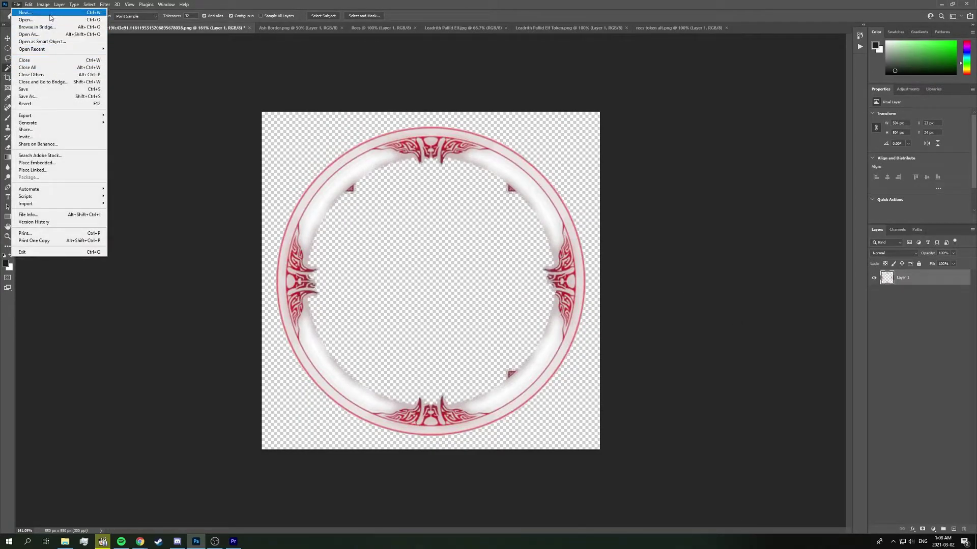
{"action": "mouse_move", "coordinate": [88, 99]}
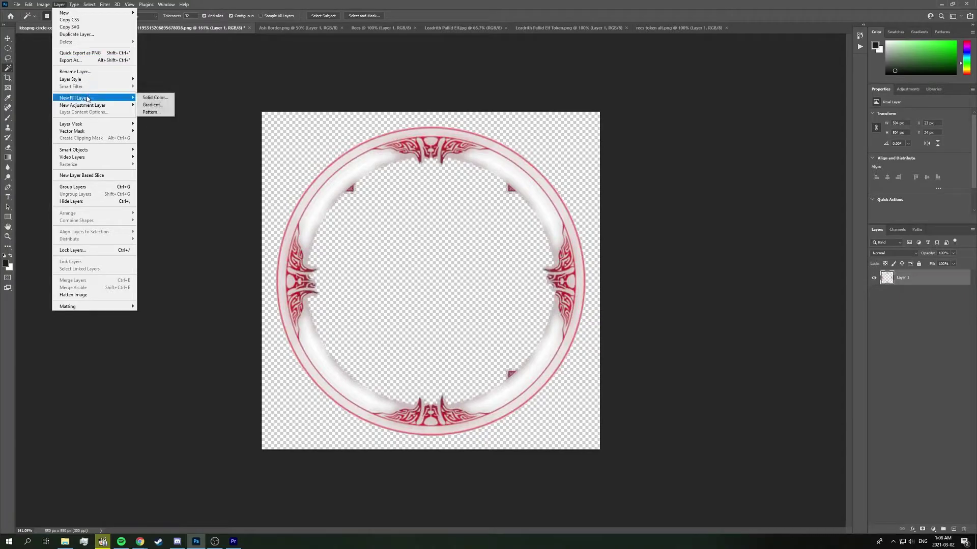
{"action": "left_click", "coordinate": [153, 98]}
{"action": "left_click", "coordinate": [553, 166]}
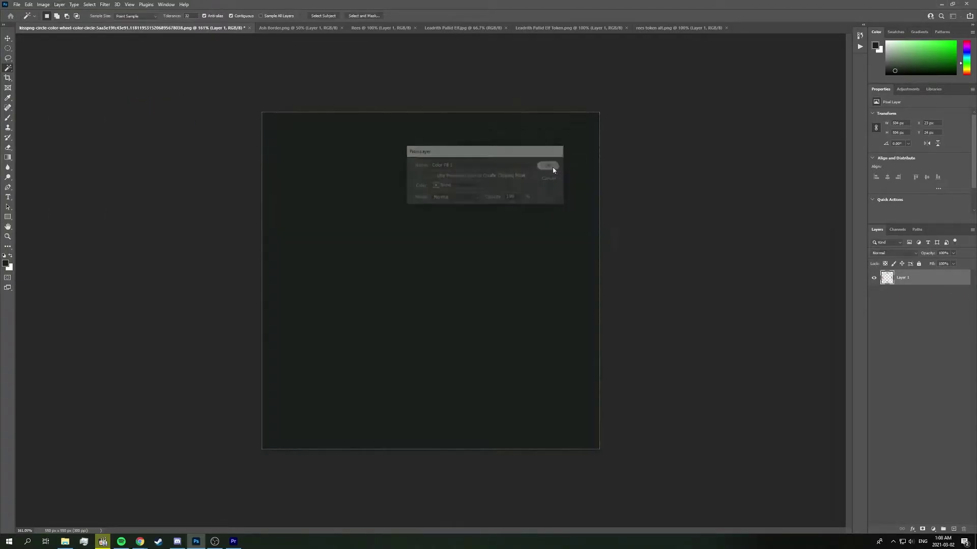
{"action": "left_click", "coordinate": [614, 230]}
{"action": "left_click", "coordinate": [782, 134]}
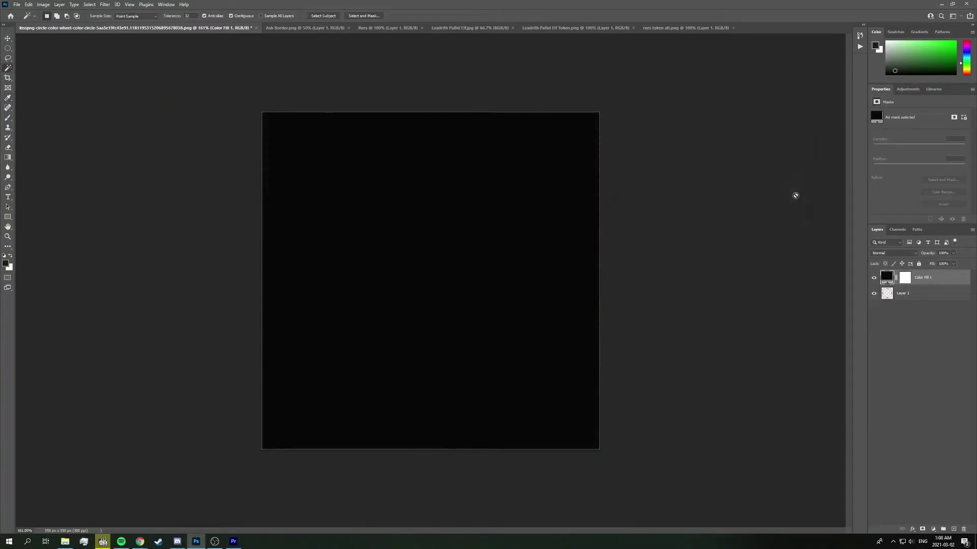
{"action": "left_click_drag", "start_coordinate": [937, 282], "coordinate": [934, 309]}
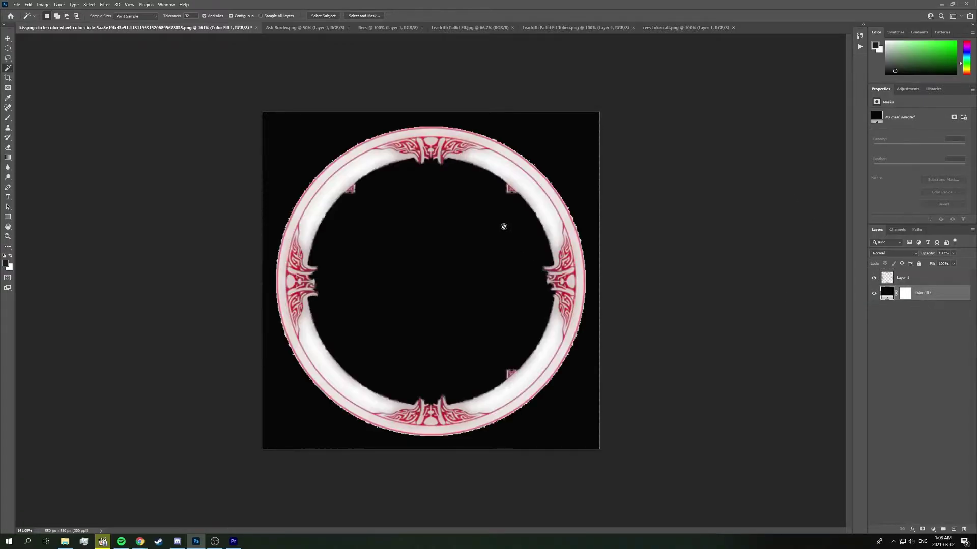
Erase the leftover ornament fragments and protruding tips along the inner edge of the ring on Layer 1
{"action": "left_click", "coordinate": [909, 279]}
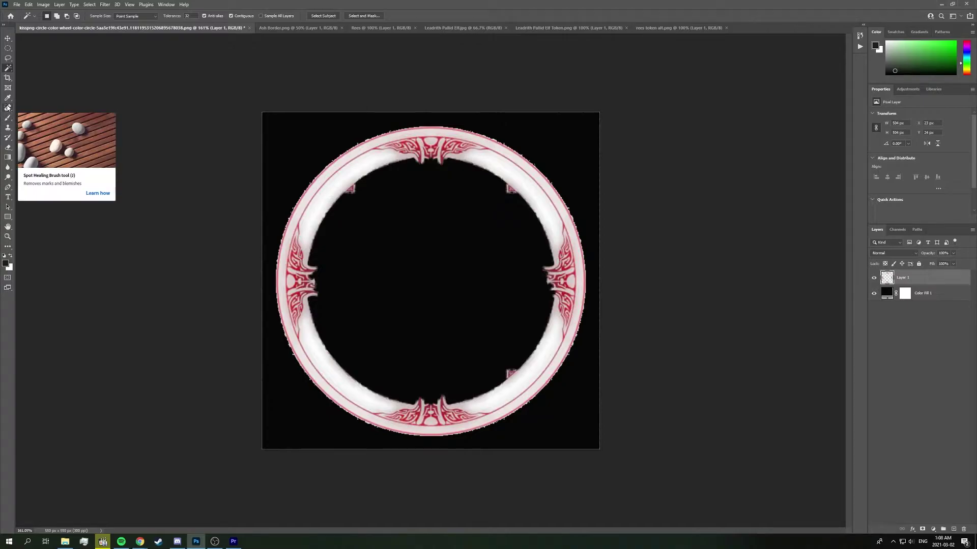
{"action": "left_click", "coordinate": [8, 148]}
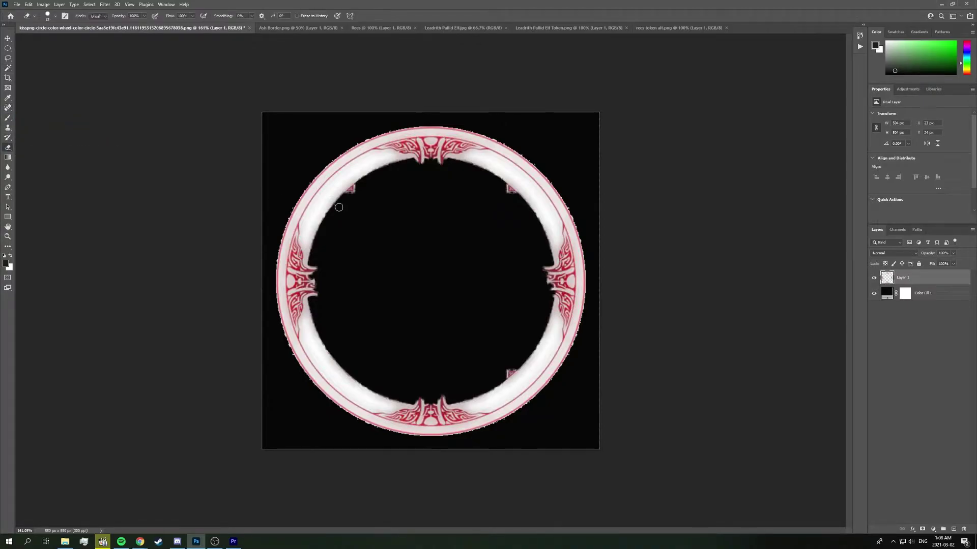
{"action": "left_click_drag", "start_coordinate": [360, 187], "coordinate": [348, 195]}
{"action": "left_click_drag", "start_coordinate": [503, 189], "coordinate": [514, 196]}
{"action": "mouse_move", "coordinate": [547, 269]}
{"action": "left_mouse_down"}
{"action": "mouse_move", "coordinate": [548, 293]}
{"action": "mouse_move", "coordinate": [549, 279]}
{"action": "left_mouse_up"}
{"action": "left_click_drag", "start_coordinate": [508, 370], "coordinate": [507, 374]}
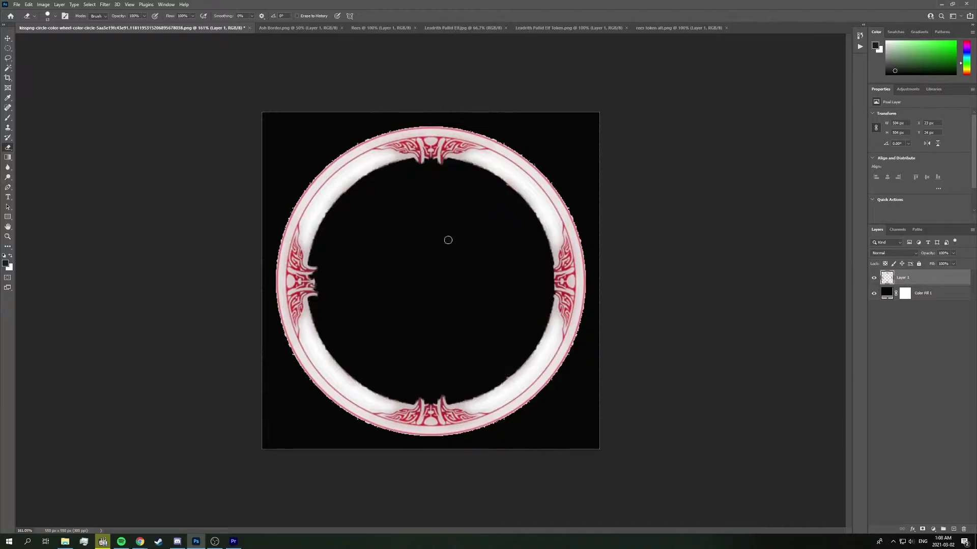
{"action": "mouse_move", "coordinate": [447, 166]}
{"action": "left_mouse_down"}
{"action": "mouse_move", "coordinate": [415, 165]}
{"action": "mouse_move", "coordinate": [448, 163]}
{"action": "left_mouse_up"}
{"action": "mouse_move", "coordinate": [315, 303]}
{"action": "left_mouse_down"}
{"action": "mouse_move", "coordinate": [317, 266]}
{"action": "mouse_move", "coordinate": [312, 290]}
{"action": "left_mouse_up"}
{"action": "mouse_move", "coordinate": [417, 397]}
{"action": "left_mouse_down"}
{"action": "mouse_move", "coordinate": [451, 397]}
{"action": "mouse_move", "coordinate": [417, 399]}
{"action": "left_mouse_up"}
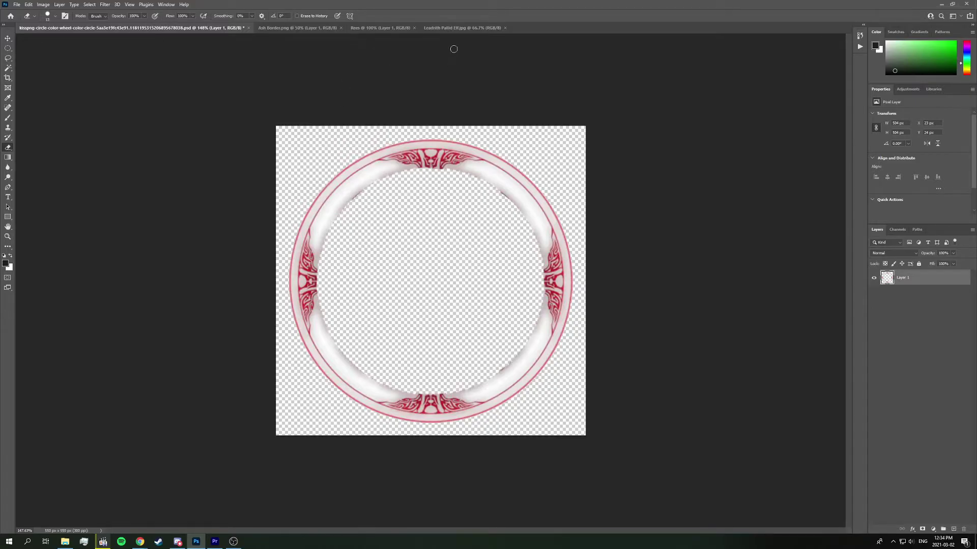
Unlock the background layer of the Leadrith Pallid Elf image and convert it to a smart object
{"action": "left_click", "coordinate": [457, 28]}
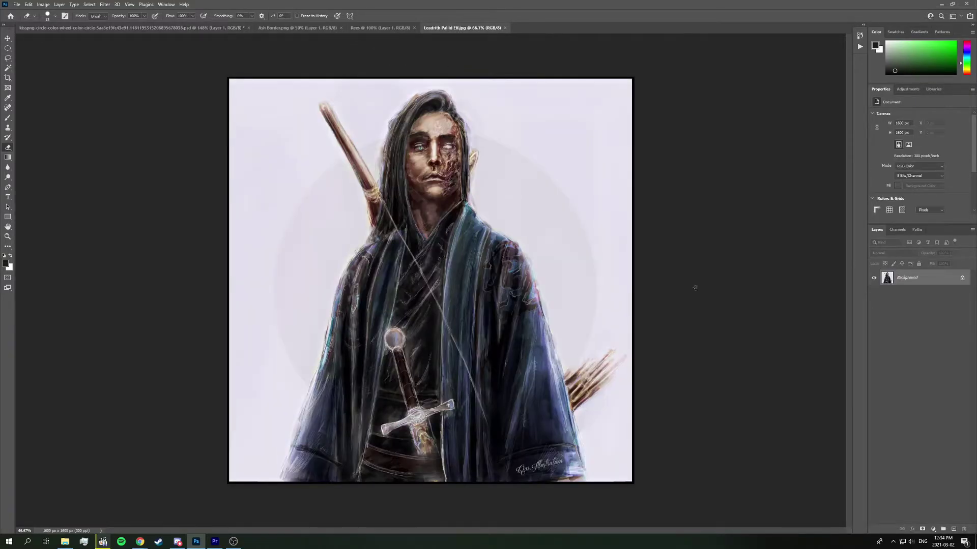
{"action": "left_click", "coordinate": [963, 279]}
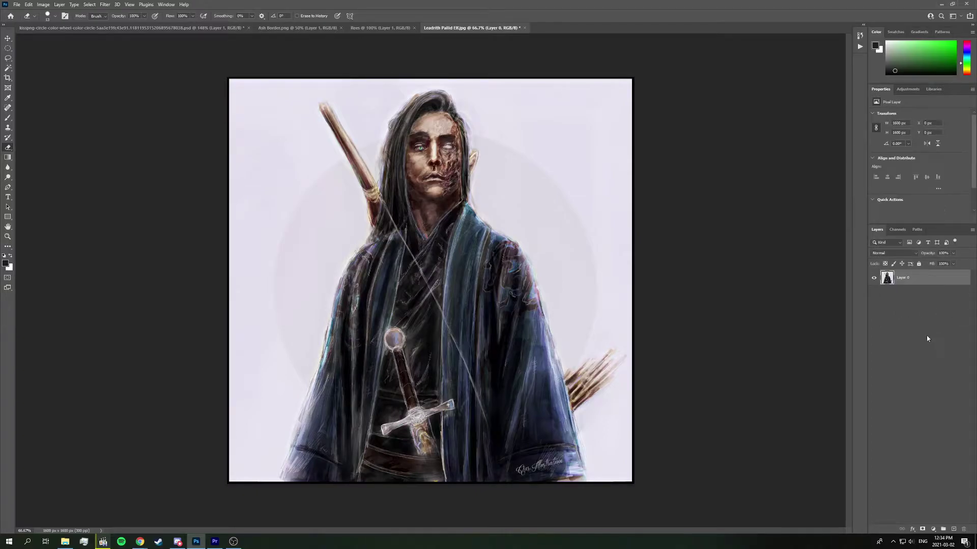
{"action": "right_click", "coordinate": [917, 281]}
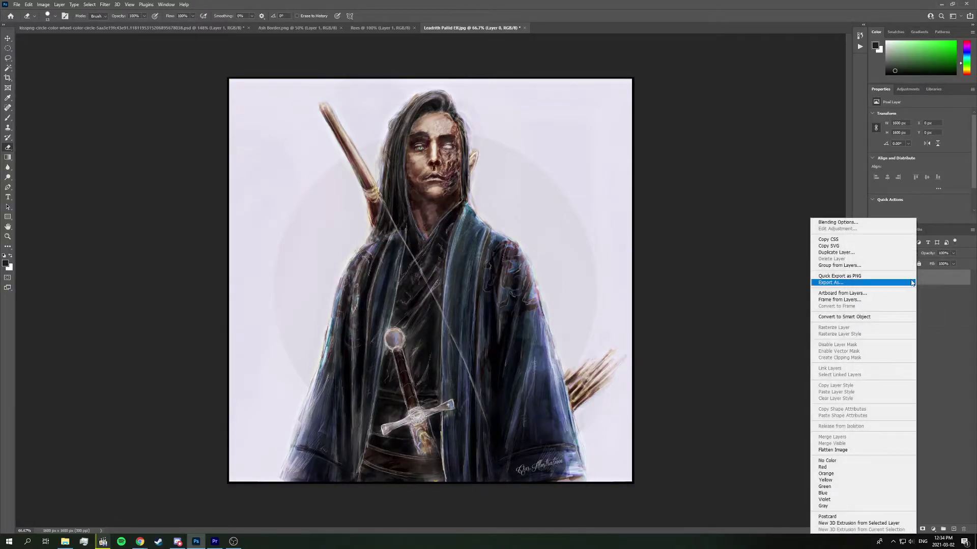
{"action": "left_click", "coordinate": [871, 317]}
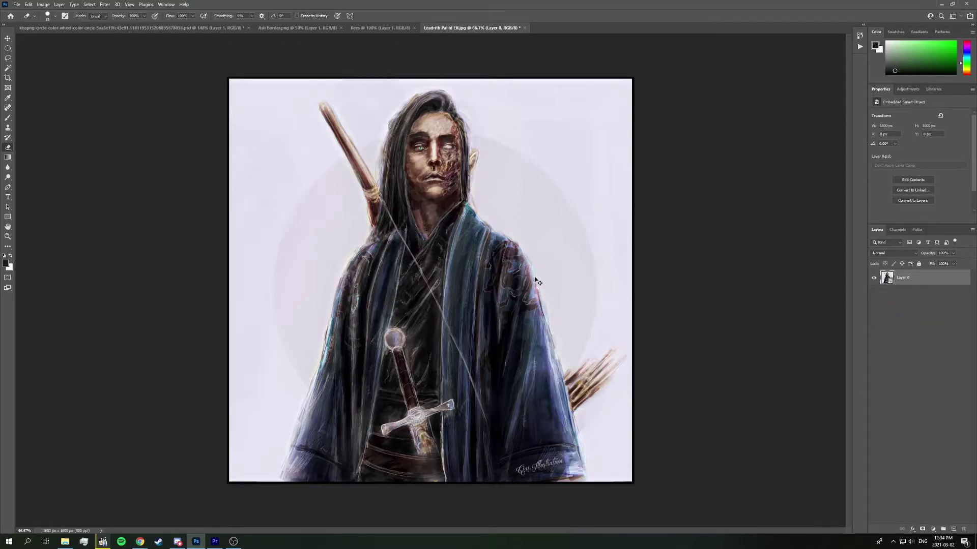
Paste the elf artwork into the ring document and scale it down to fit the canvas
{"action": "left_click", "coordinate": [102, 28]}
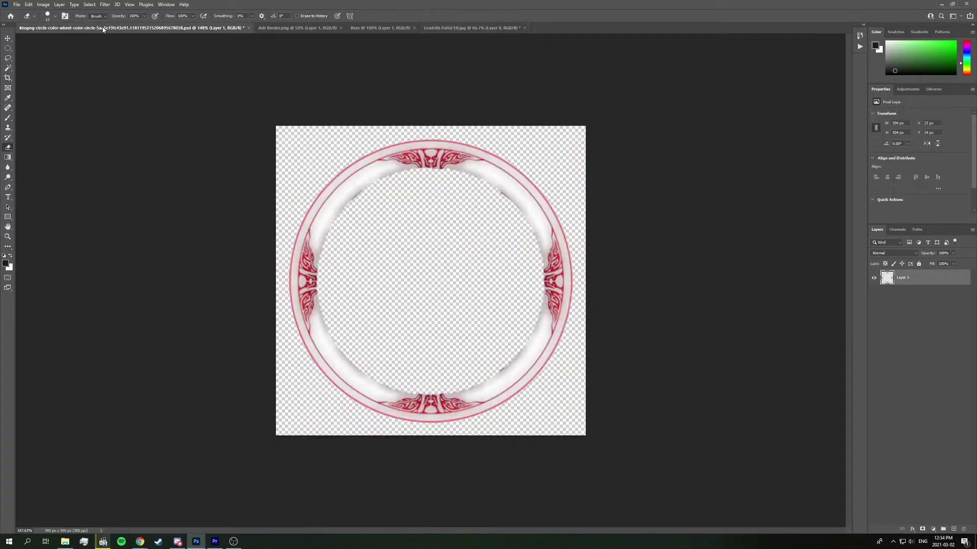
{"action": "key", "text": "ctrl+v"}
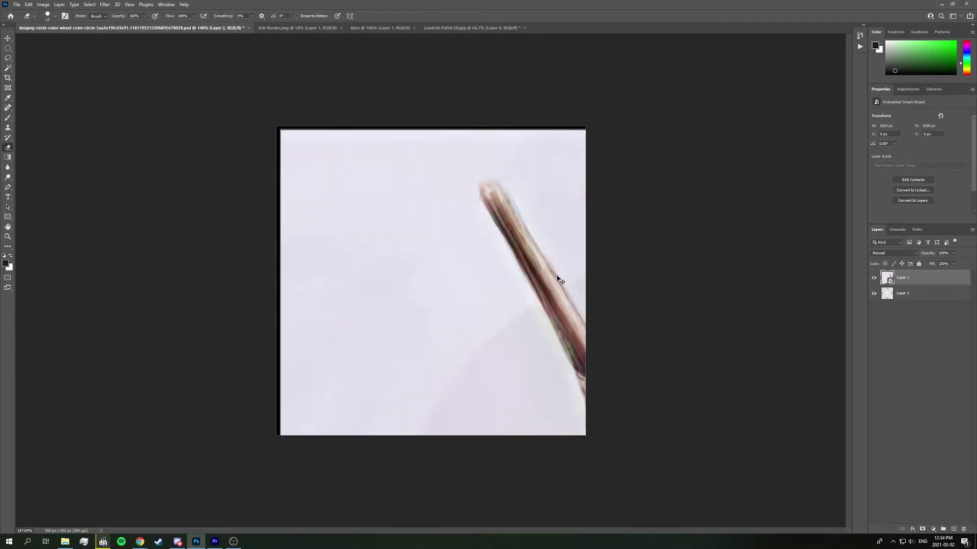
{"action": "key", "text": "ctrl+t"}
{"action": "mouse_move", "coordinate": [276, 127]}
{"action": "left_mouse_down"}
{"action": "mouse_move", "coordinate": [414, 264]}
{"action": "mouse_move", "coordinate": [218, 139]}
{"action": "mouse_move", "coordinate": [275, 190]}
{"action": "mouse_move", "coordinate": [563, 371]}
{"action": "mouse_move", "coordinate": [181, 110]}
{"action": "mouse_move", "coordinate": [460, 388]}
{"action": "mouse_move", "coordinate": [284, 127]}
{"action": "mouse_move", "coordinate": [271, 130]}
{"action": "left_mouse_up"}
{"action": "left_click_drag", "start_coordinate": [394, 218], "coordinate": [400, 217]}
{"action": "key", "text": "e"}
Place the elf's Layer 2 beneath the ring layer and scale it to about 420 px square, centred inside the ring
{"action": "left_click_drag", "start_coordinate": [910, 282], "coordinate": [913, 315]}
{"action": "key", "text": "ctrl+t"}
{"action": "left_click_drag", "start_coordinate": [583, 129], "coordinate": [521, 193]}
{"action": "left_click_drag", "start_coordinate": [426, 274], "coordinate": [458, 241]}
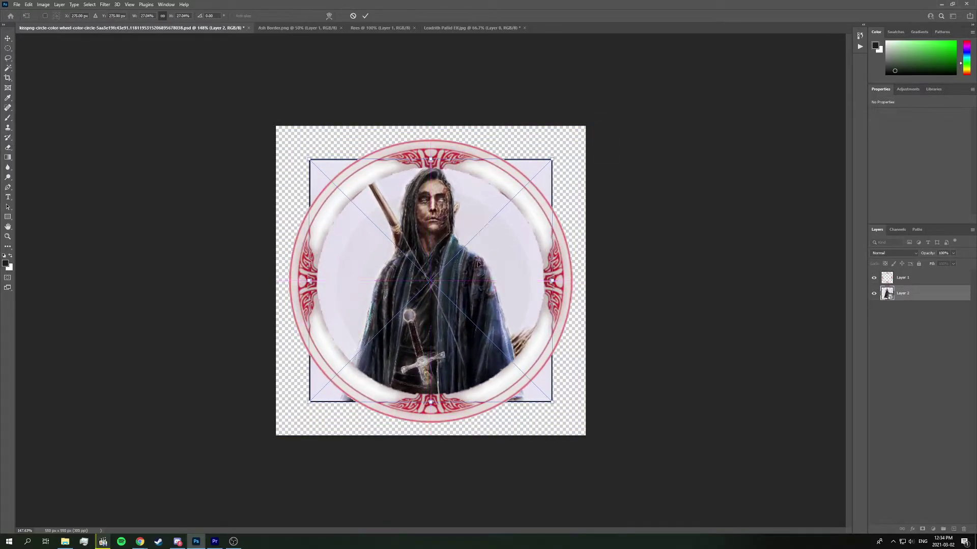
{"action": "left_click_drag", "start_coordinate": [558, 160], "coordinate": [544, 168]}
{"action": "left_click_drag", "start_coordinate": [473, 206], "coordinate": [483, 211]}
{"action": "key", "text": "Return"}
{"action": "key", "text": "e"}
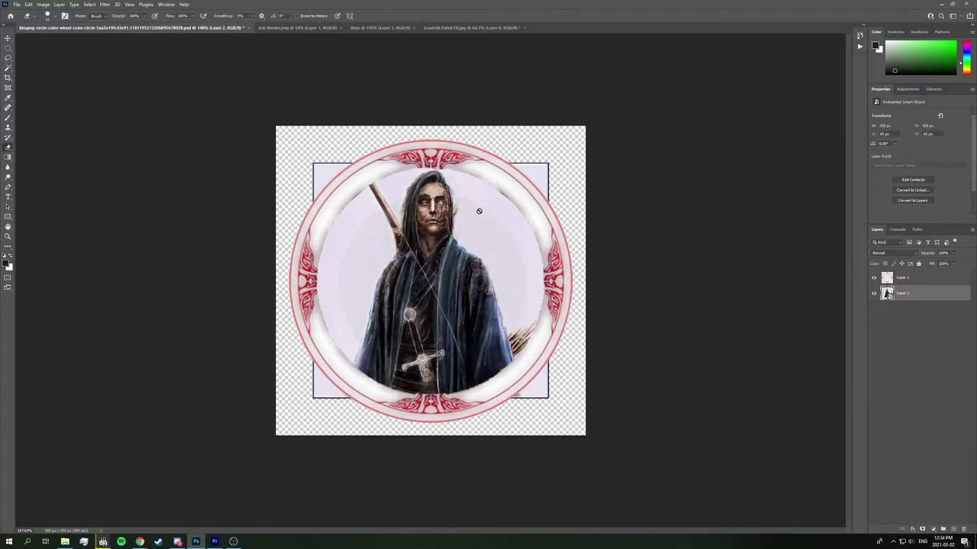
Rasterize the elf layer to erase its four corners outside the ring, and save the document
{"action": "right_click", "coordinate": [919, 300]}
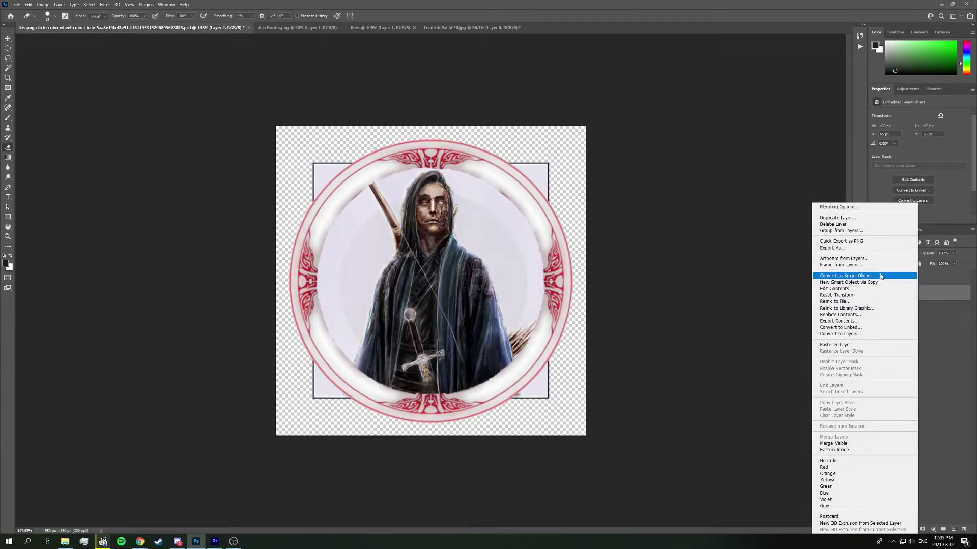
{"action": "left_click", "coordinate": [873, 345]}
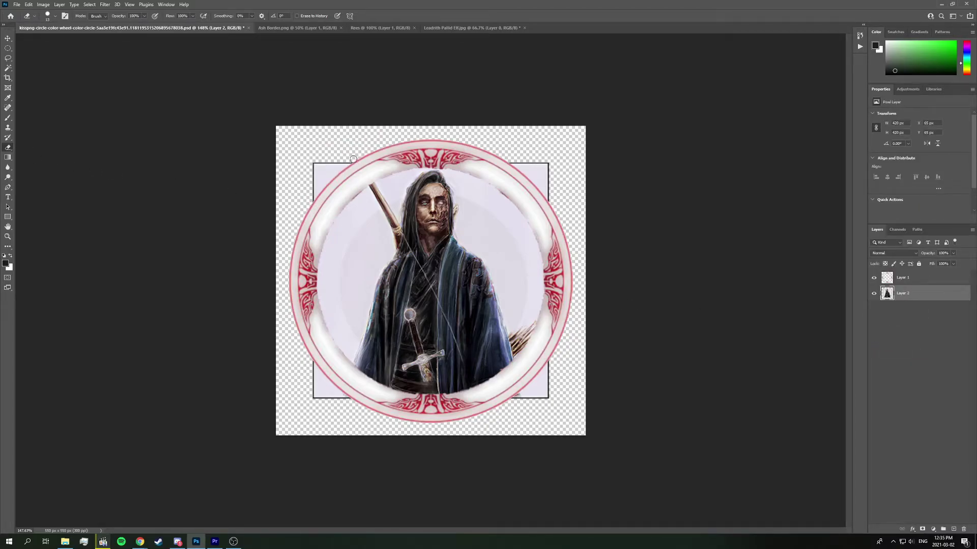
{"action": "mouse_move", "coordinate": [345, 164]}
{"action": "left_mouse_down"}
{"action": "mouse_move", "coordinate": [312, 202]}
{"action": "mouse_move", "coordinate": [337, 163]}
{"action": "mouse_move", "coordinate": [321, 177]}
{"action": "left_mouse_up"}
{"action": "left_click_drag", "start_coordinate": [507, 160], "coordinate": [547, 202]}
{"action": "mouse_move", "coordinate": [528, 170]}
{"action": "left_mouse_down"}
{"action": "mouse_move", "coordinate": [549, 166]}
{"action": "mouse_move", "coordinate": [548, 191]}
{"action": "left_mouse_up"}
{"action": "mouse_move", "coordinate": [554, 370]}
{"action": "left_mouse_down"}
{"action": "mouse_move", "coordinate": [513, 398]}
{"action": "mouse_move", "coordinate": [550, 373]}
{"action": "mouse_move", "coordinate": [543, 393]}
{"action": "left_mouse_up"}
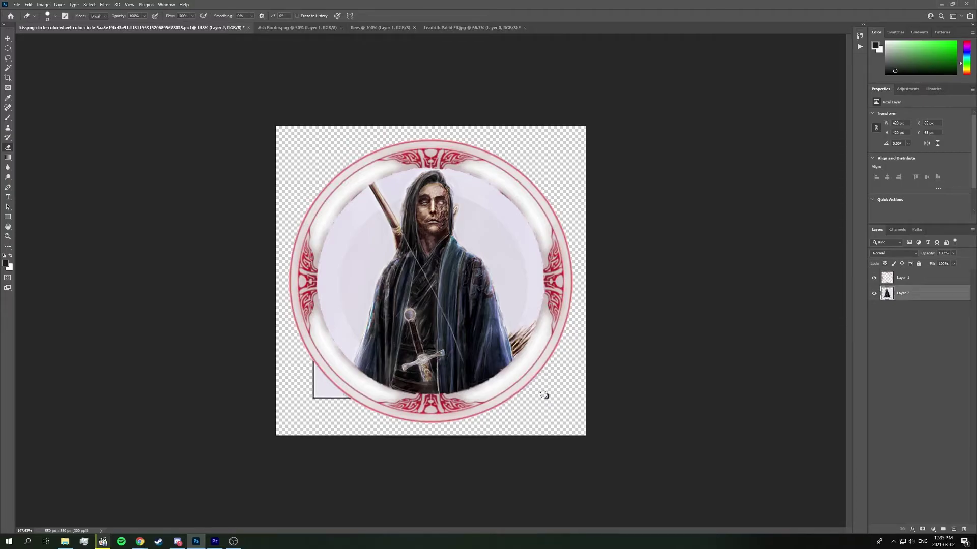
{"action": "mouse_move", "coordinate": [313, 365]}
{"action": "left_mouse_down"}
{"action": "mouse_move", "coordinate": [348, 399]}
{"action": "mouse_move", "coordinate": [315, 375]}
{"action": "mouse_move", "coordinate": [316, 395]}
{"action": "left_mouse_up"}
{"action": "key", "text": "ctrl+s"}
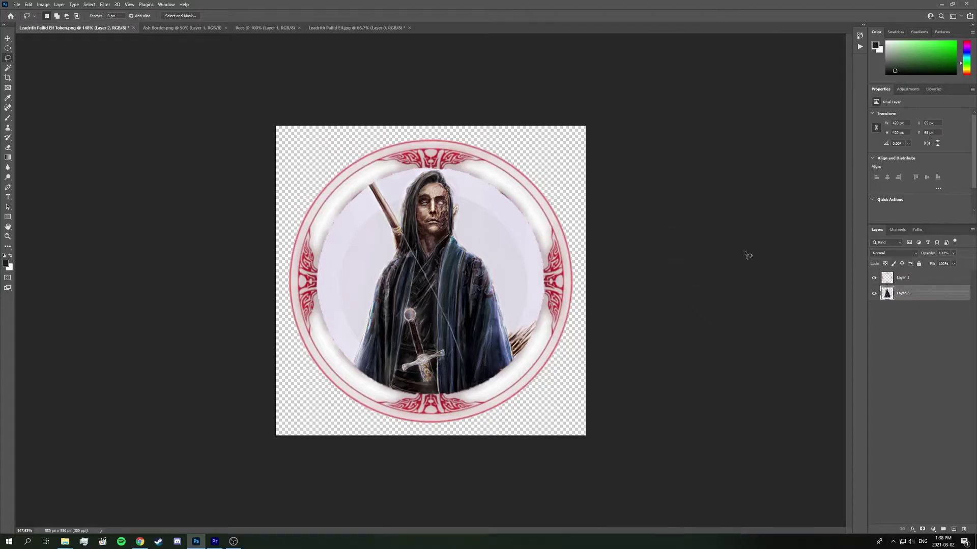
Merge the ring's Layer 1 and the elf's Layer 2 into a single layer
{"action": "left_click", "coordinate": [914, 283], "text": "shift"}
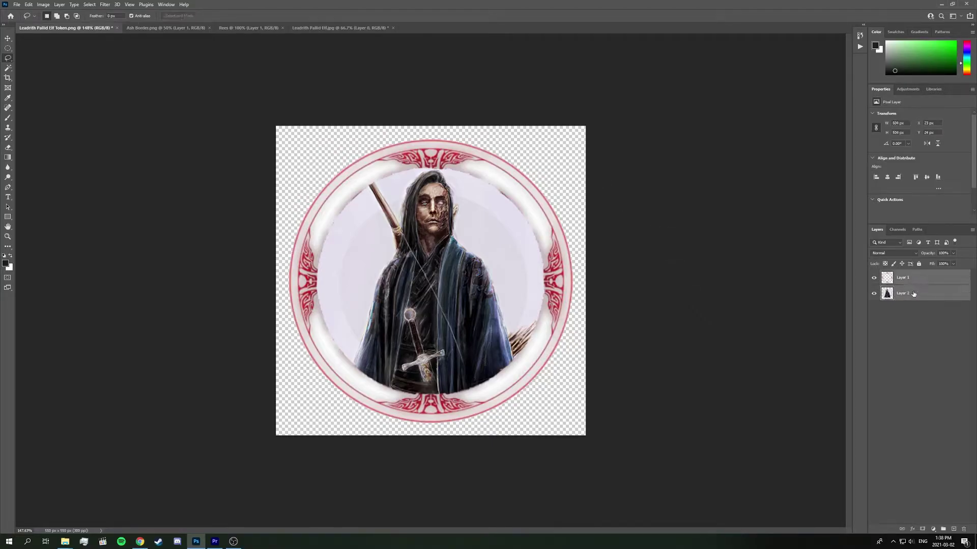
{"action": "right_click", "coordinate": [913, 294]}
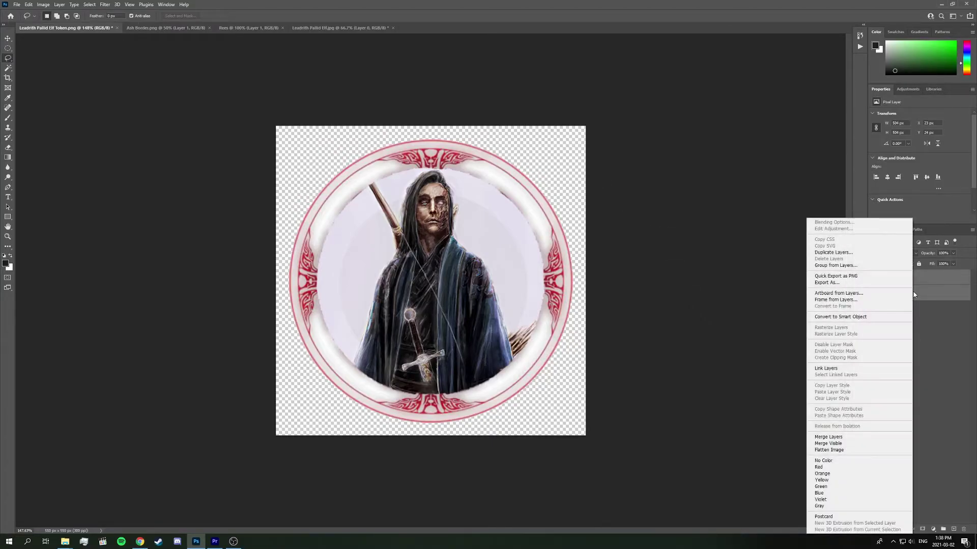
{"action": "left_click", "coordinate": [872, 437]}
{"action": "left_click", "coordinate": [898, 316]}
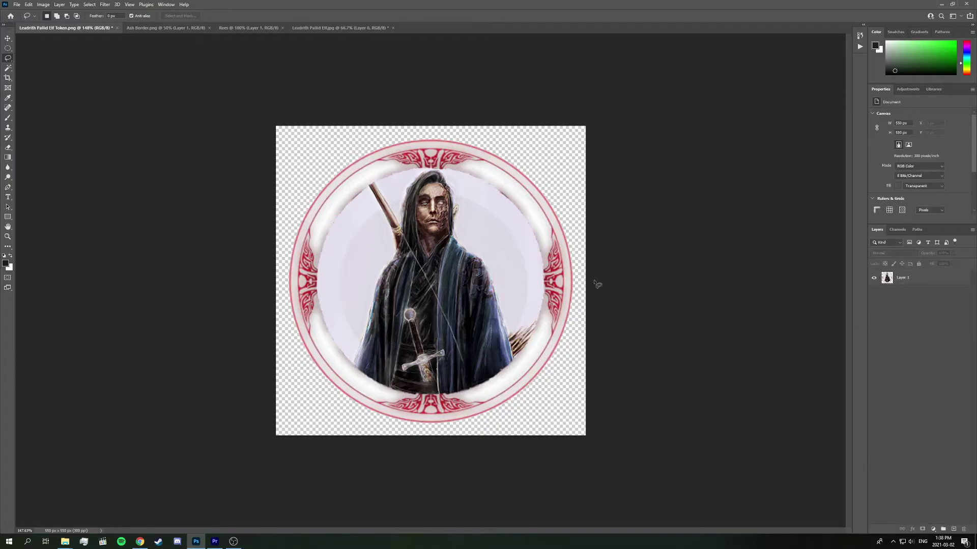
Resize the token image to 500 × 500 pixels
{"action": "left_click", "coordinate": [43, 4]}
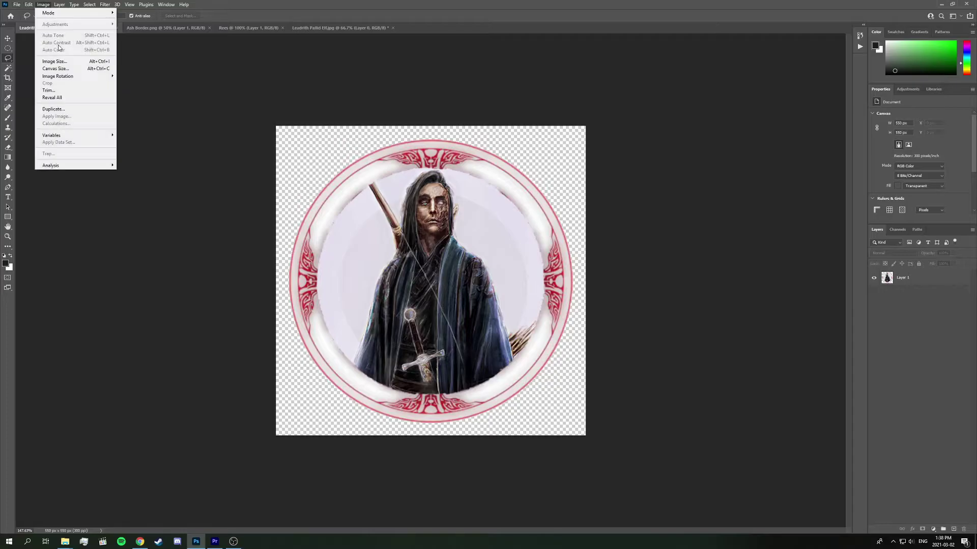
{"action": "left_click", "coordinate": [69, 62]}
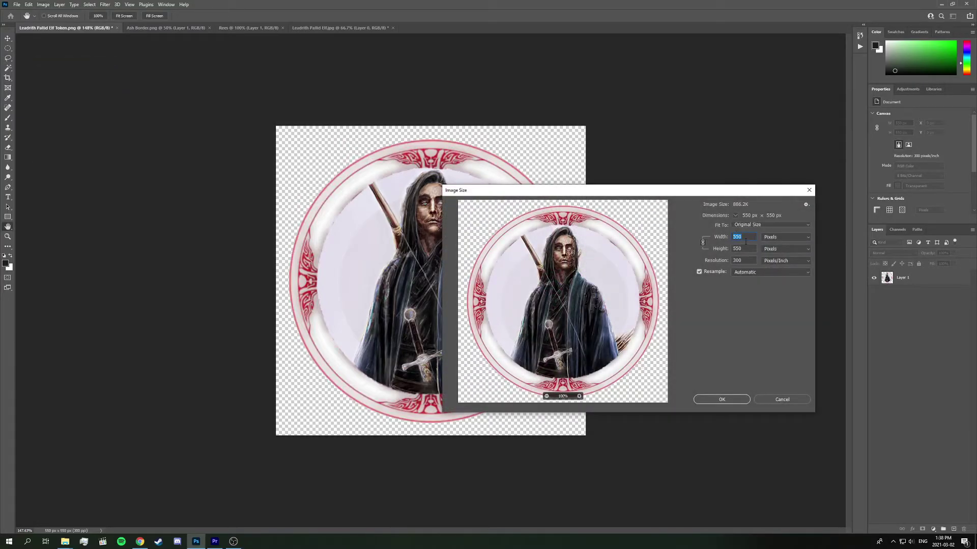
{"action": "type", "text": "500"}
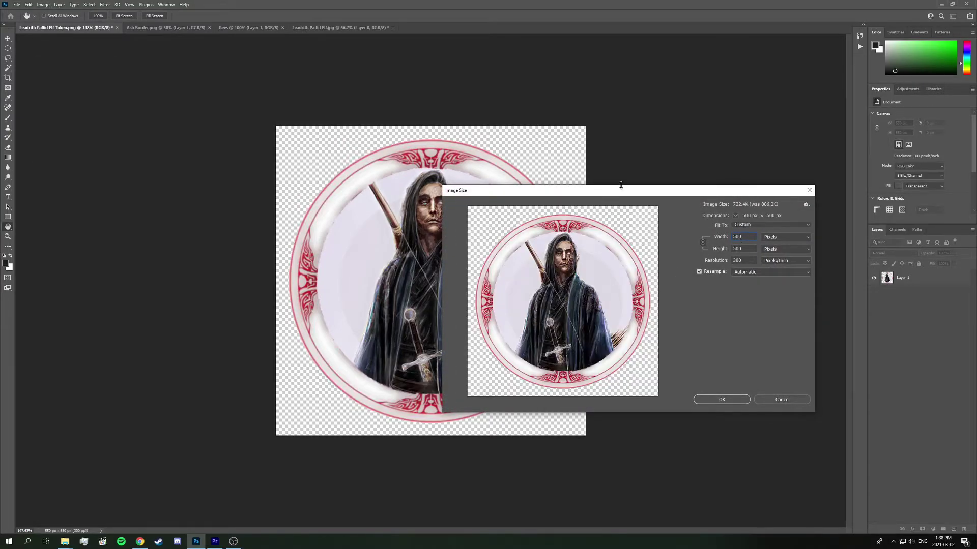
{"action": "left_click_drag", "start_coordinate": [620, 194], "coordinate": [589, 178]}
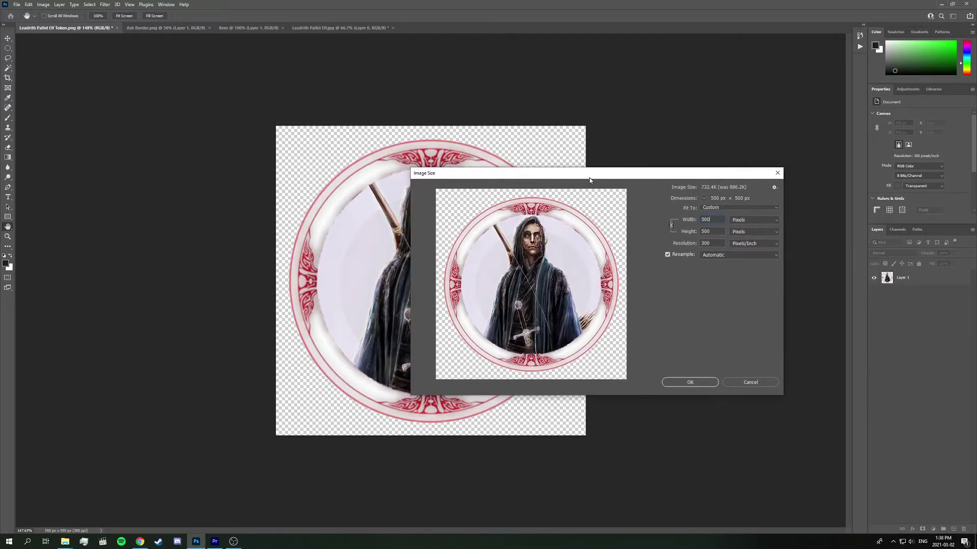
{"action": "left_click", "coordinate": [690, 382]}
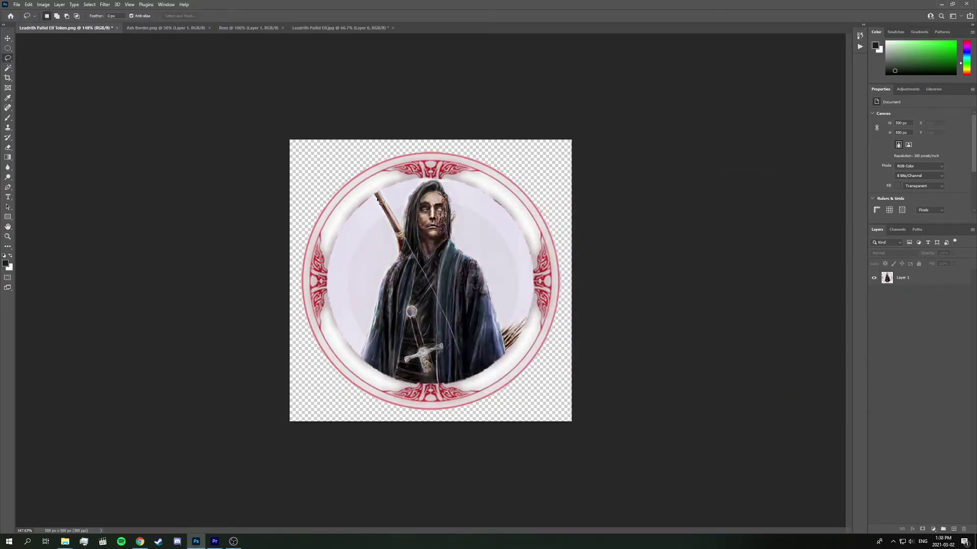
Save a PNG copy named Leadrith Pallid Elf Token in the Custom Tokens folder, replacing the existing file
{"action": "left_click", "coordinate": [17, 5]}
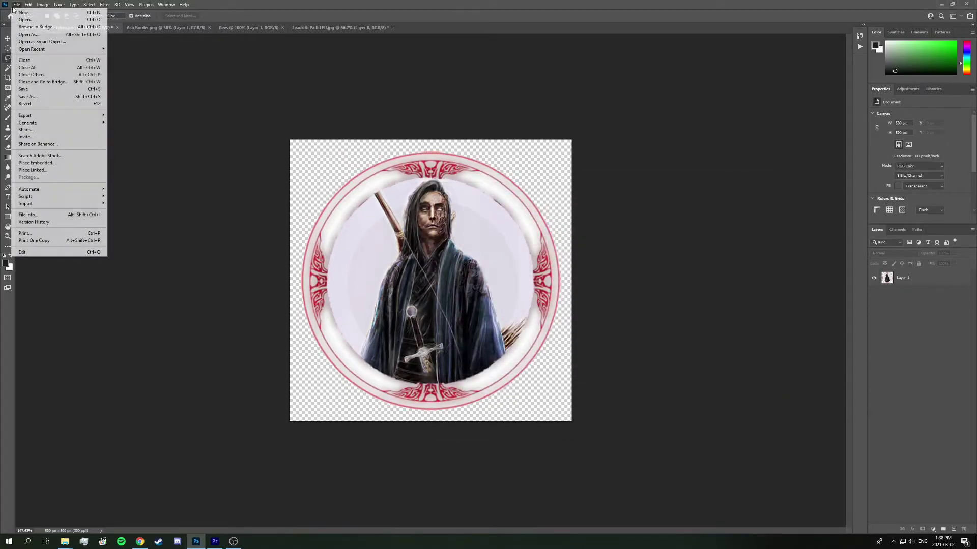
{"action": "left_click", "coordinate": [57, 97]}
{"action": "left_click", "coordinate": [535, 338]}
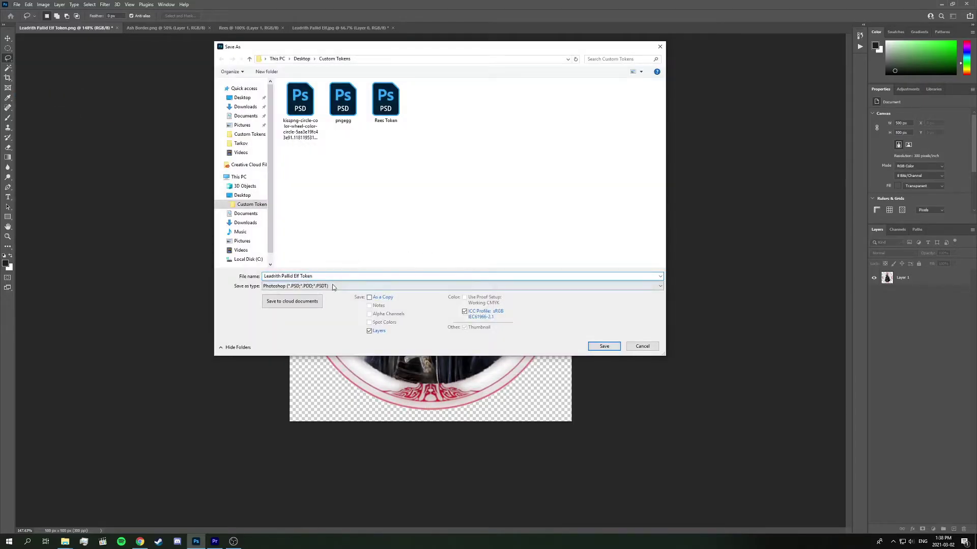
{"action": "left_click", "coordinate": [333, 287]}
{"action": "left_click", "coordinate": [348, 393]}
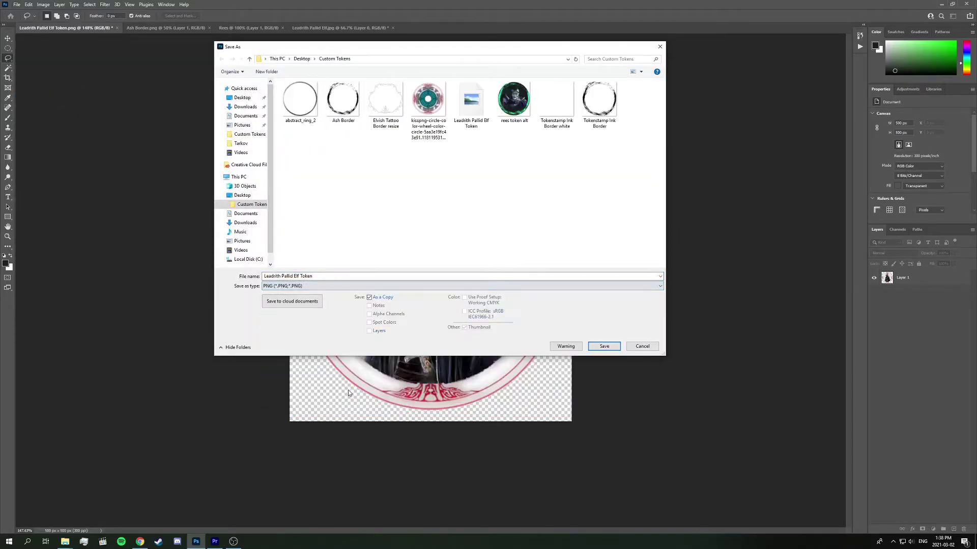
{"action": "left_click", "coordinate": [604, 346]}
{"action": "left_click", "coordinate": [502, 271]}
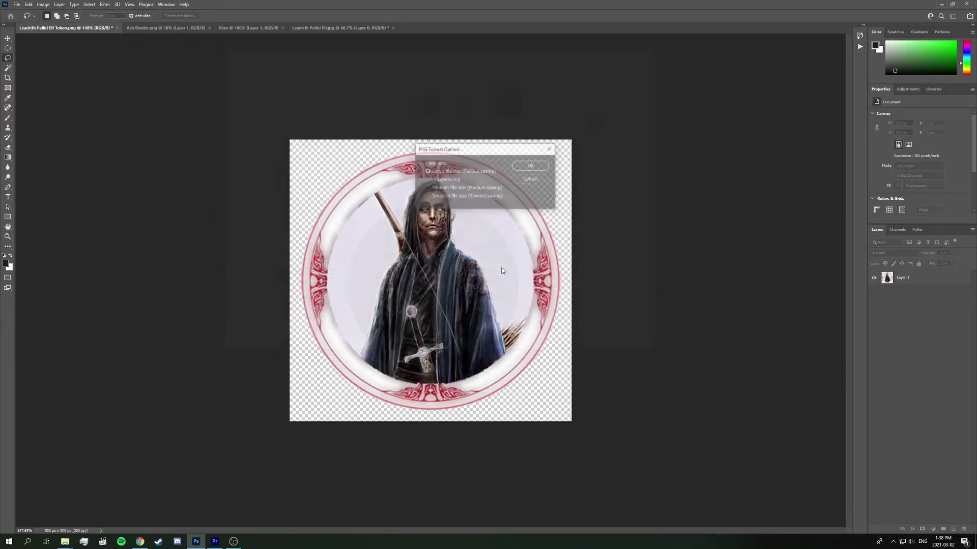
{"action": "left_click", "coordinate": [531, 167]}
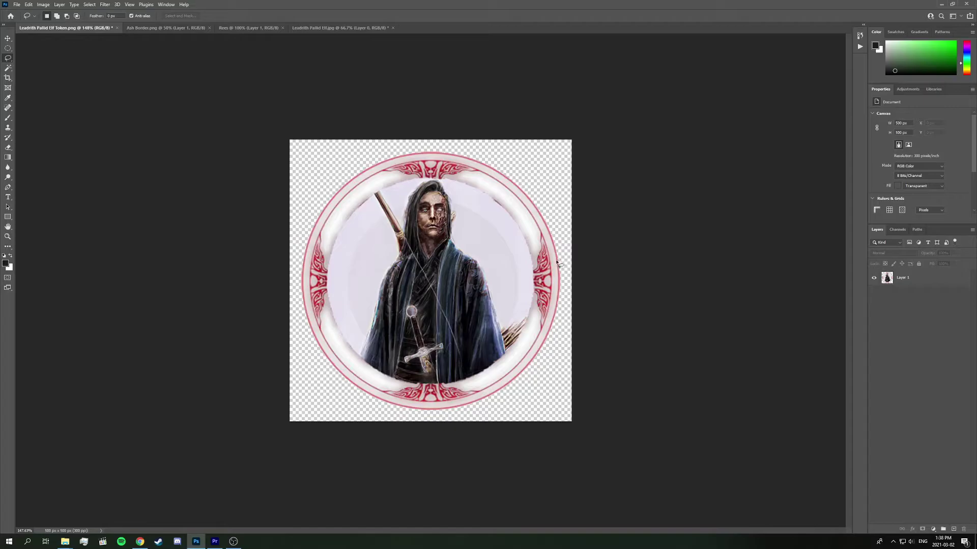
Switch to the Custom Tokens folder and open the Leadrith Pallid Elf Token image in Paint to view it
{"action": "left_click", "coordinate": [942, 4]}
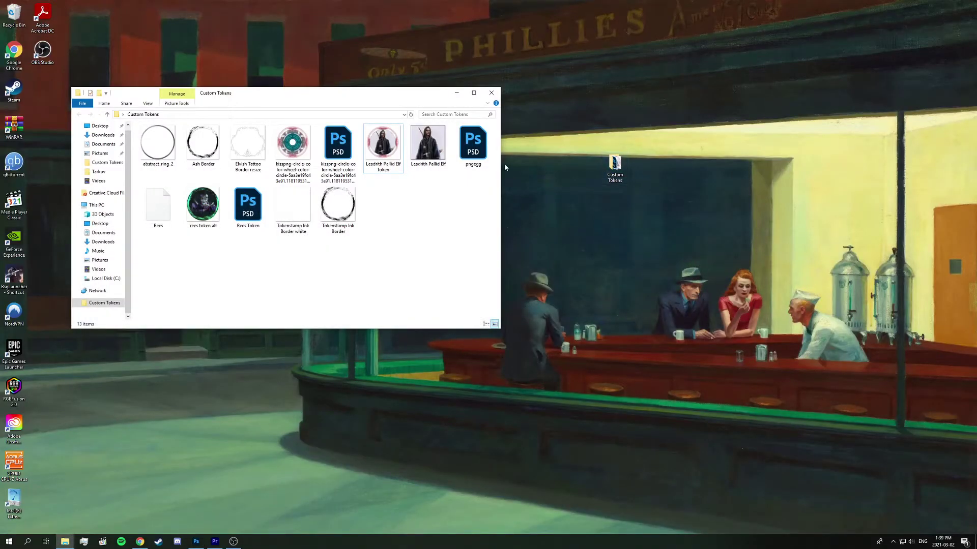
{"action": "double_click", "coordinate": [382, 147]}
{"action": "left_click_drag", "start_coordinate": [495, 107], "coordinate": [677, 100]}
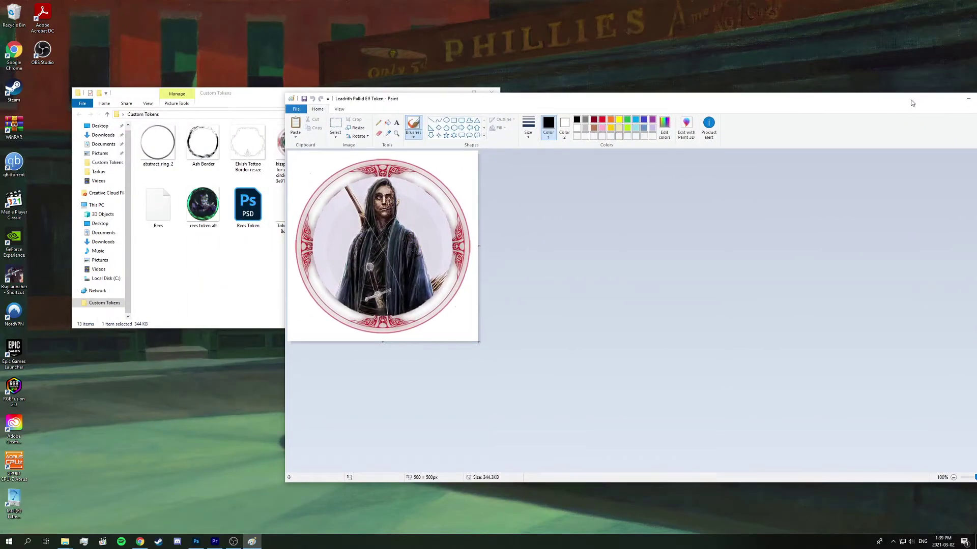
{"action": "left_click_drag", "start_coordinate": [914, 102], "coordinate": [794, 101]}
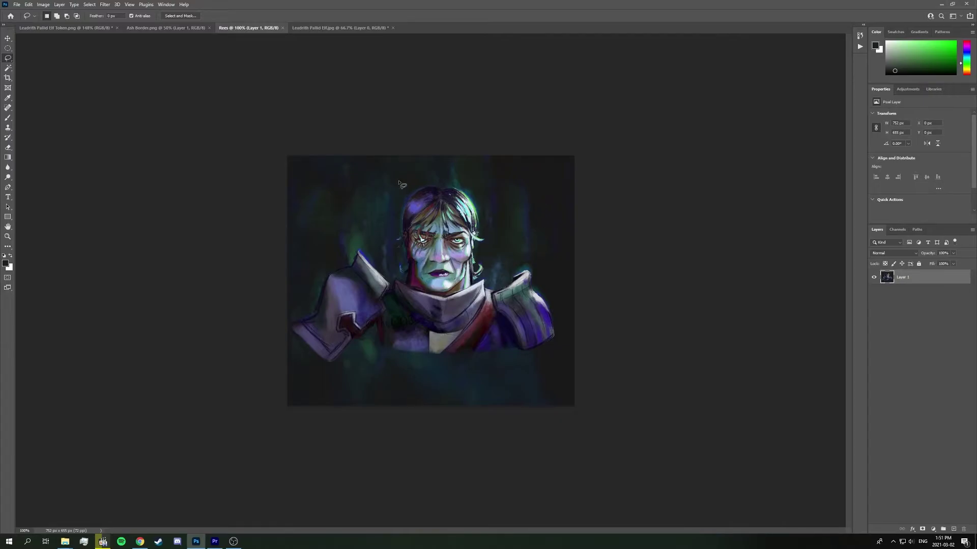
Try to remove the background around the Rees character by selecting the subject, inverting the selection and deleting it, and undo the removal
{"action": "left_click", "coordinate": [9, 67]}
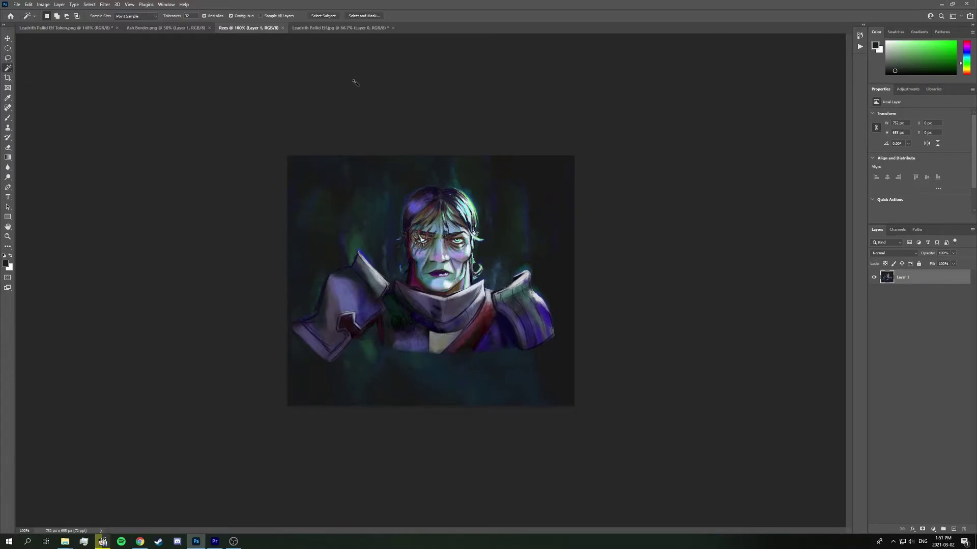
{"action": "left_click", "coordinate": [329, 17]}
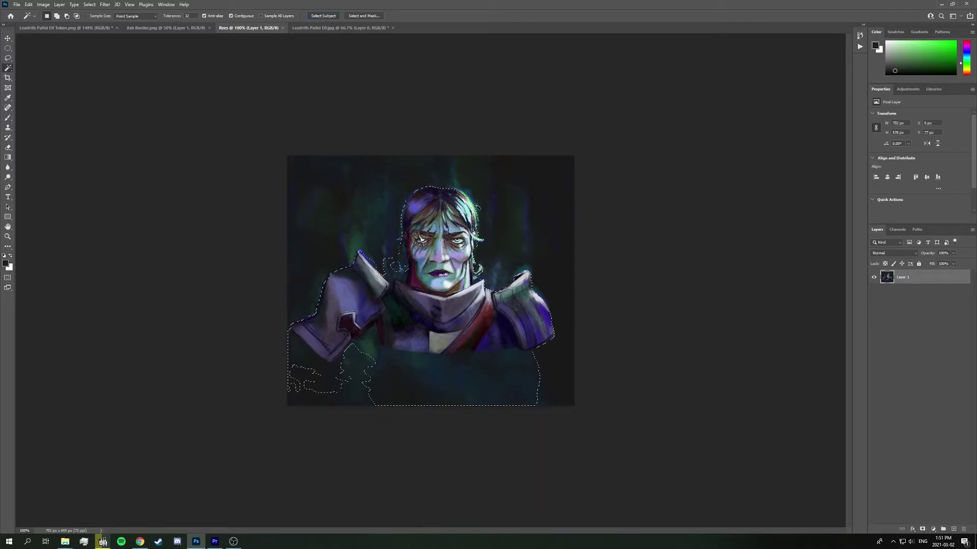
{"action": "right_click", "coordinate": [513, 253]}
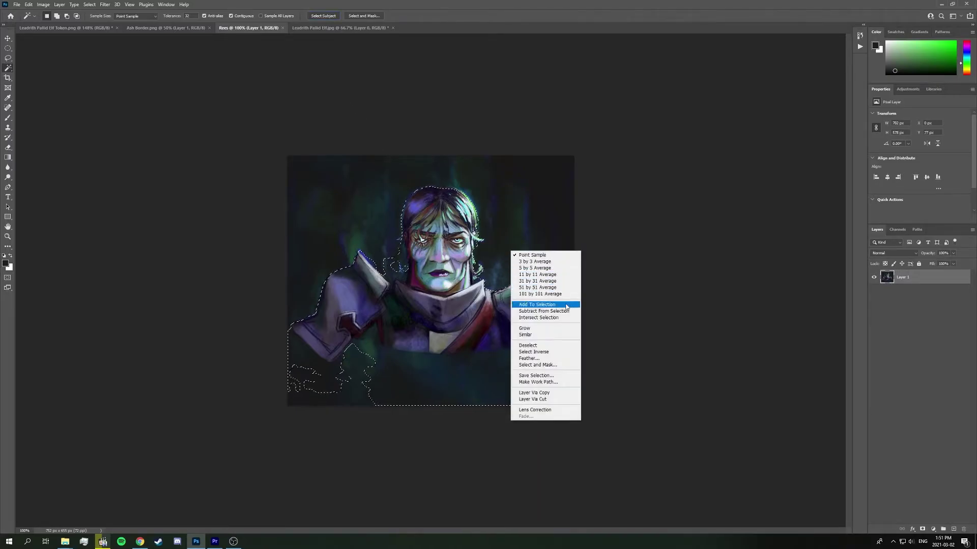
{"action": "left_click", "coordinate": [539, 352]}
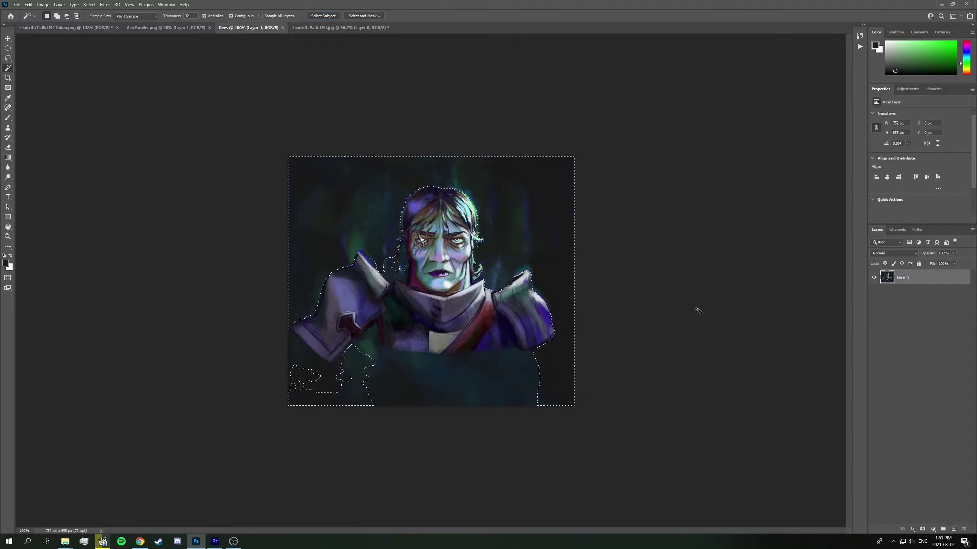
{"action": "key", "text": "Delete"}
{"action": "key", "text": "ctrl+d"}
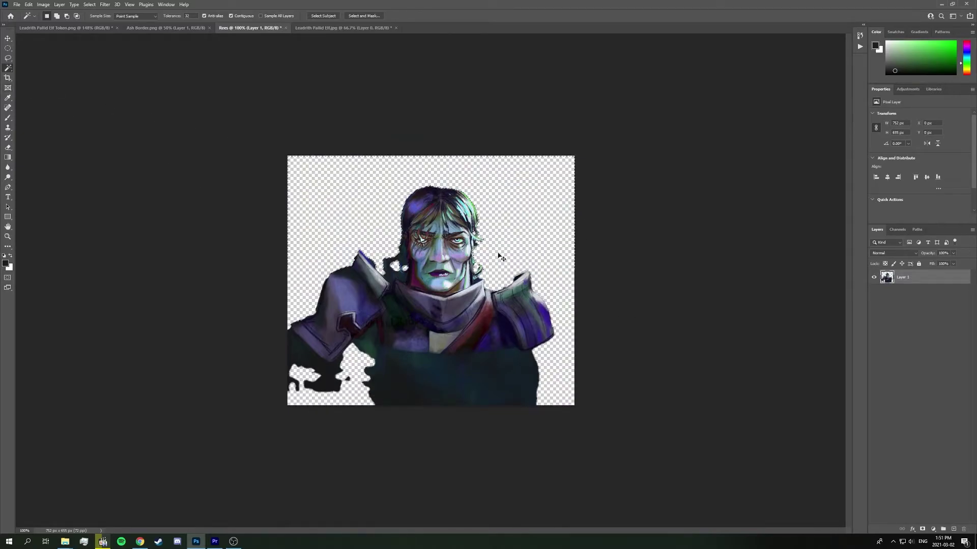
{"action": "key", "text": "ctrl+z"}
{"action": "key", "text": "ctrl+z"}
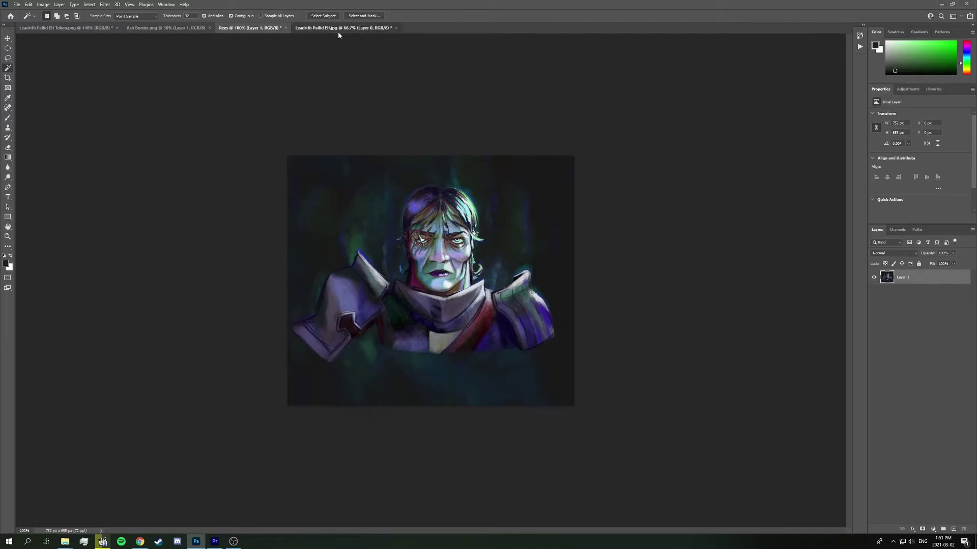
Select the background in Leadrith Pallid Elf.jpg by selecting the elf as subject and inverting the selection
{"action": "left_click", "coordinate": [338, 30]}
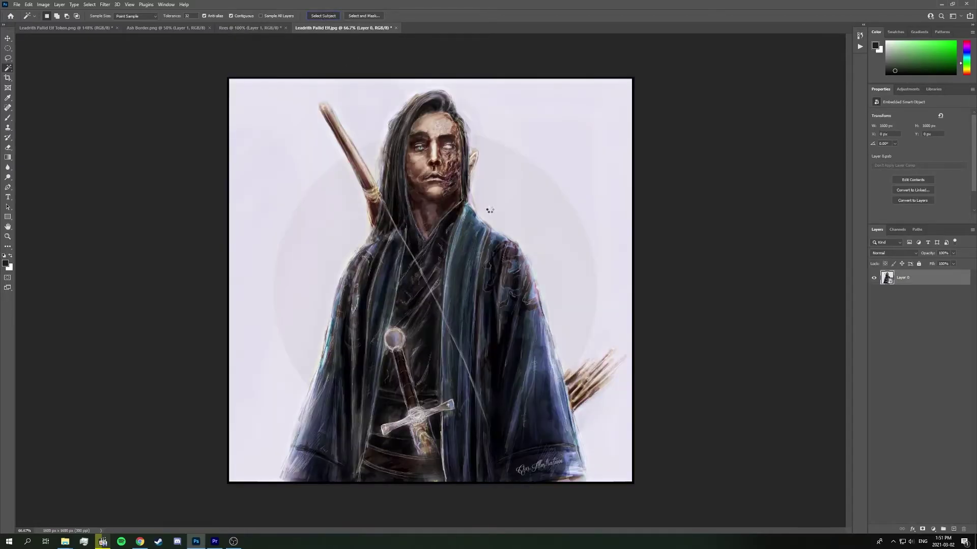
{"action": "right_click", "coordinate": [523, 231]}
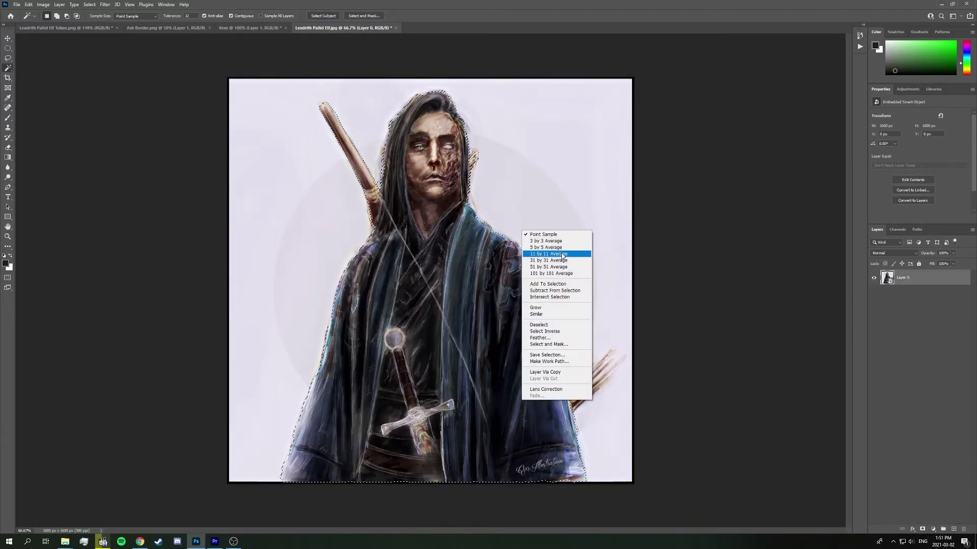
{"action": "left_click", "coordinate": [545, 331]}
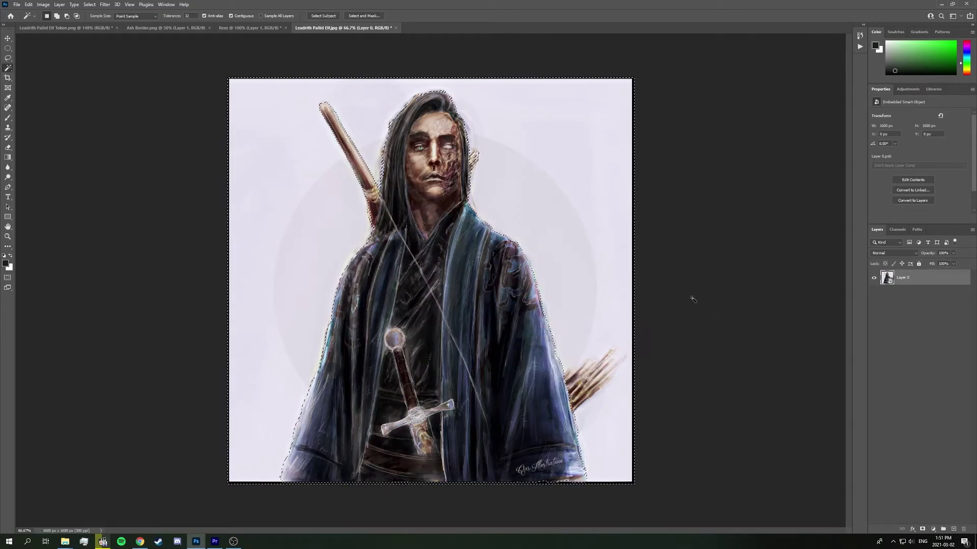
Rasterize the elf's Layer 0 and delete the selected background around the figure
{"action": "key", "text": "Delete"}
{"action": "key", "text": "Return"}
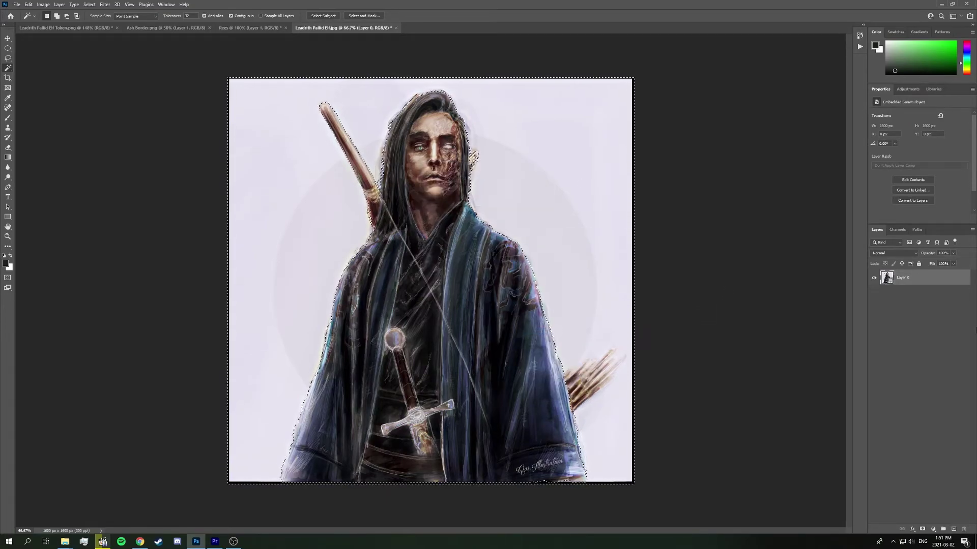
{"action": "right_click", "coordinate": [905, 278]}
{"action": "left_click", "coordinate": [859, 345]}
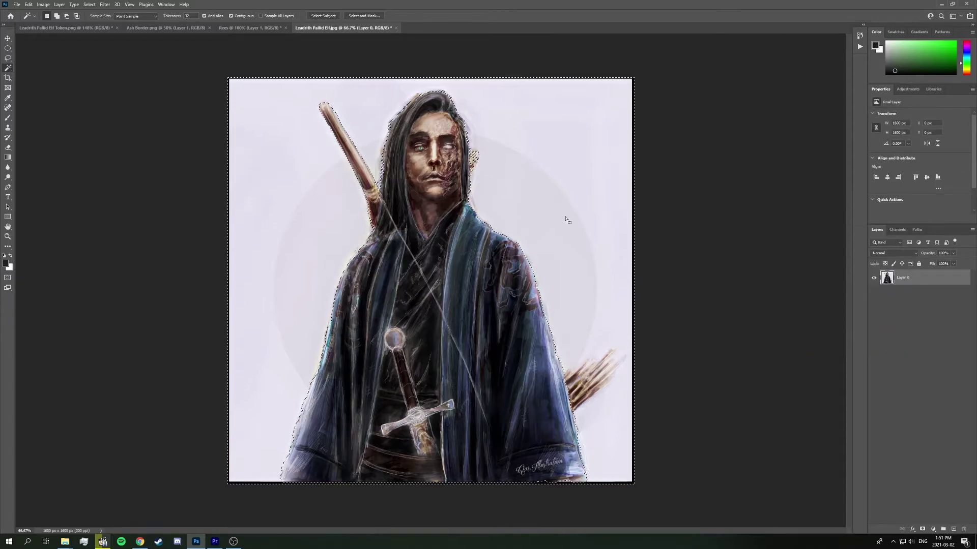
{"action": "key", "text": "Delete"}
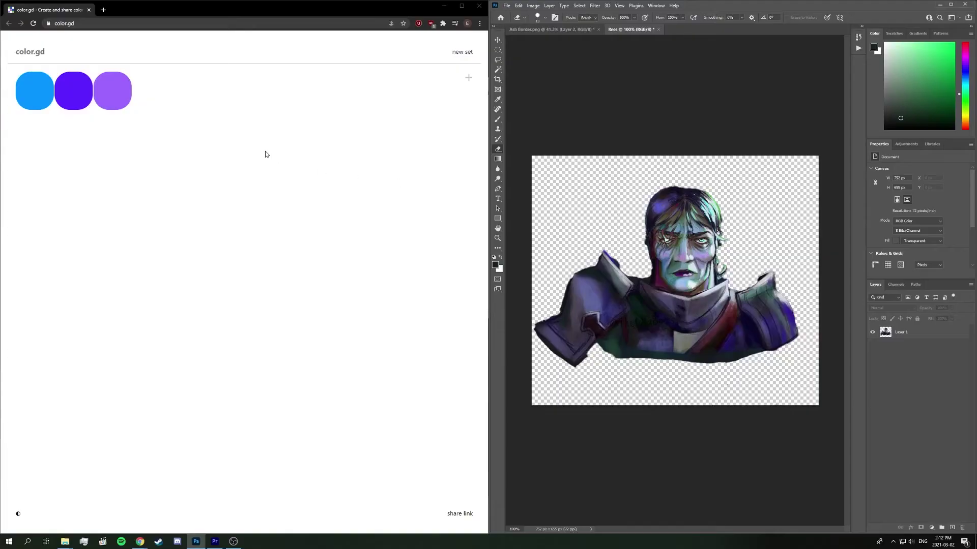
Add a solid color fill layer in dark green (RGB 26, 34, 29) to the Rees image and place it beneath Layer 1
{"action": "left_click", "coordinate": [549, 6]}
{"action": "mouse_move", "coordinate": [575, 100]}
{"action": "left_click", "coordinate": [642, 97]}
{"action": "key", "text": "Return"}
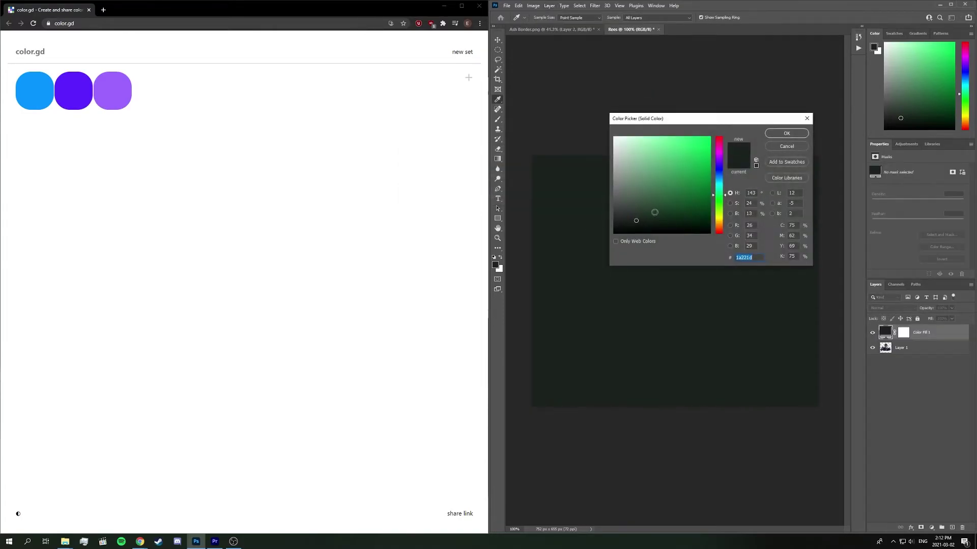
{"action": "left_click", "coordinate": [785, 135]}
{"action": "left_click_drag", "start_coordinate": [921, 332], "coordinate": [911, 361]}
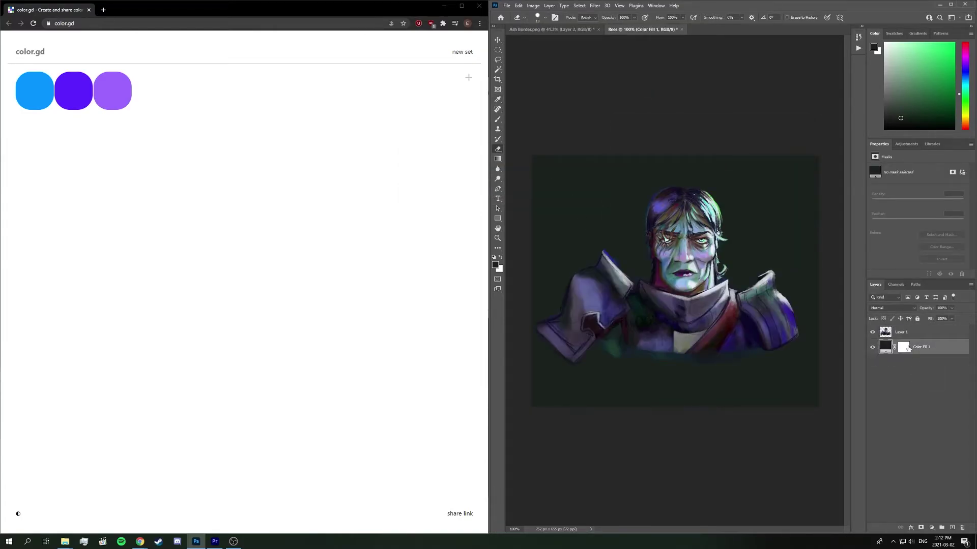
Try a gradient fill layer behind the Rees character, previewing several green and blue gradient presets
{"action": "left_click", "coordinate": [594, 6]}
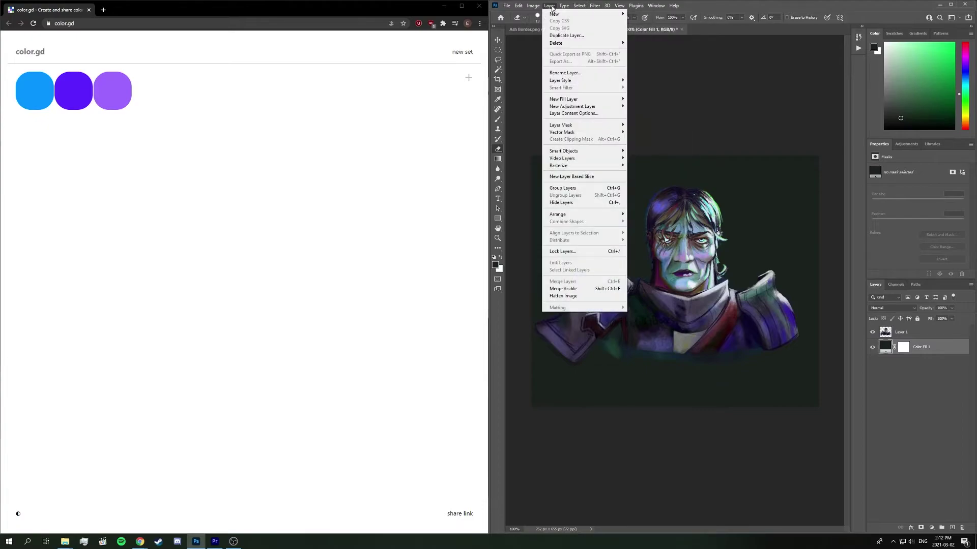
{"action": "mouse_move", "coordinate": [586, 101]}
{"action": "left_click", "coordinate": [640, 106]}
{"action": "left_click", "coordinate": [549, 162]}
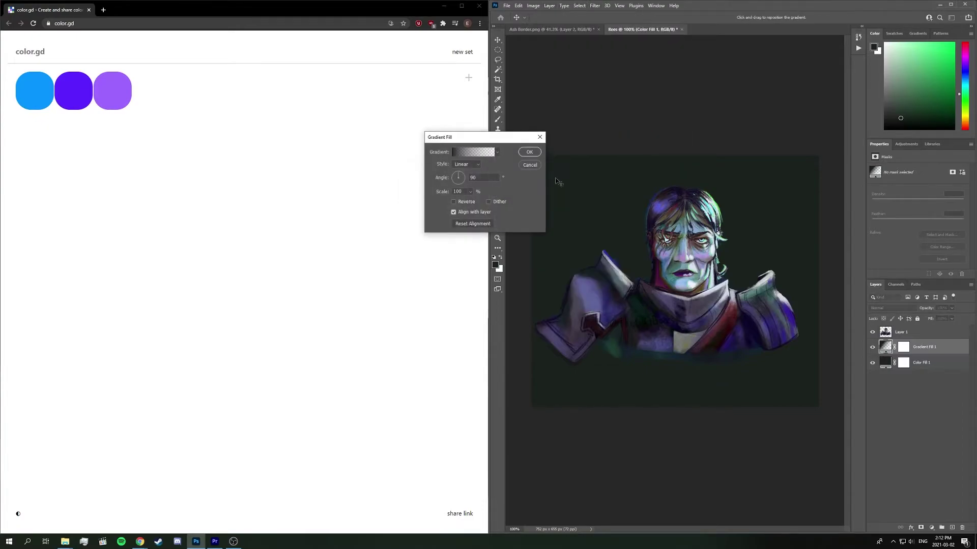
{"action": "left_click", "coordinate": [496, 153]}
{"action": "scroll", "coordinate": [458, 188], "scroll_direction": "down", "scroll_amount": 3}
{"action": "left_click", "coordinate": [454, 191]}
{"action": "scroll", "coordinate": [455, 199], "scroll_direction": "down", "scroll_amount": 3}
{"action": "left_click", "coordinate": [458, 200]}
{"action": "left_click", "coordinate": [462, 203]}
{"action": "left_click", "coordinate": [456, 201]}
{"action": "left_click", "coordinate": [444, 208]}
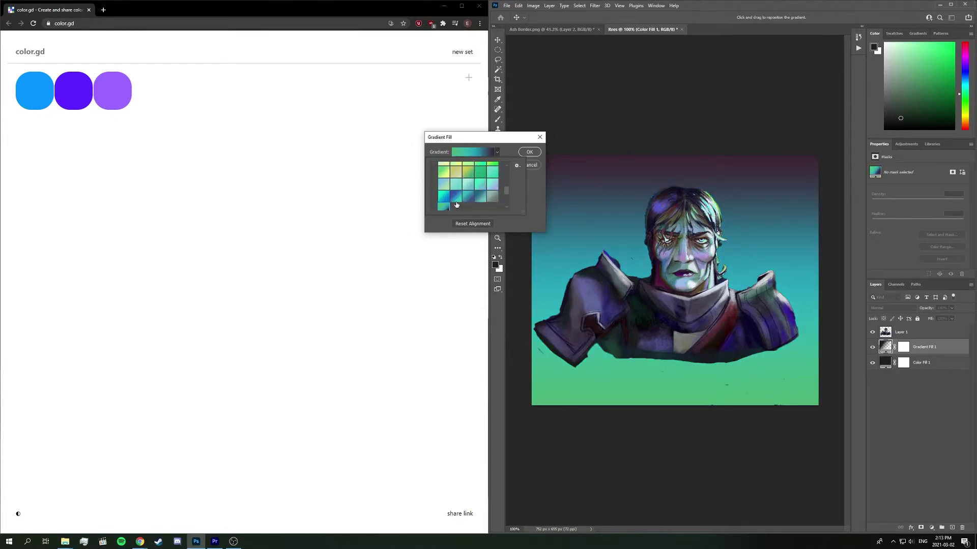
{"action": "left_click", "coordinate": [534, 166]}
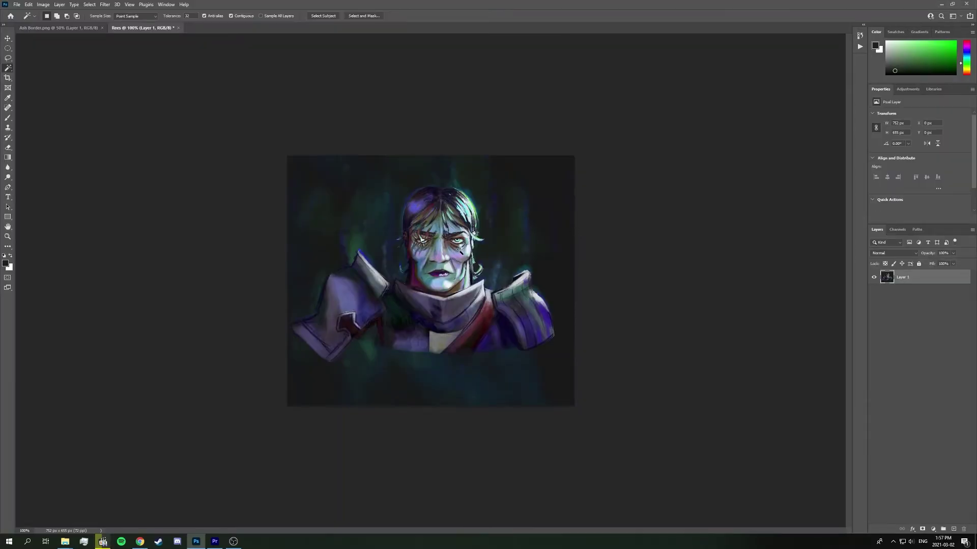
Convert the Rees image's Layer 1 to a smart object and paste a copy into Ash Border.png
{"action": "right_click", "coordinate": [910, 277]}
{"action": "left_click", "coordinate": [839, 315]}
{"action": "key", "text": "ctrl+c"}
{"action": "left_click", "coordinate": [77, 30]}
{"action": "key", "text": "ctrl+v"}
Enlarge the pasted Rees portrait to span the ring's width and move its layer beneath the ring's Layer 1
{"action": "key", "text": "ctrl+t"}
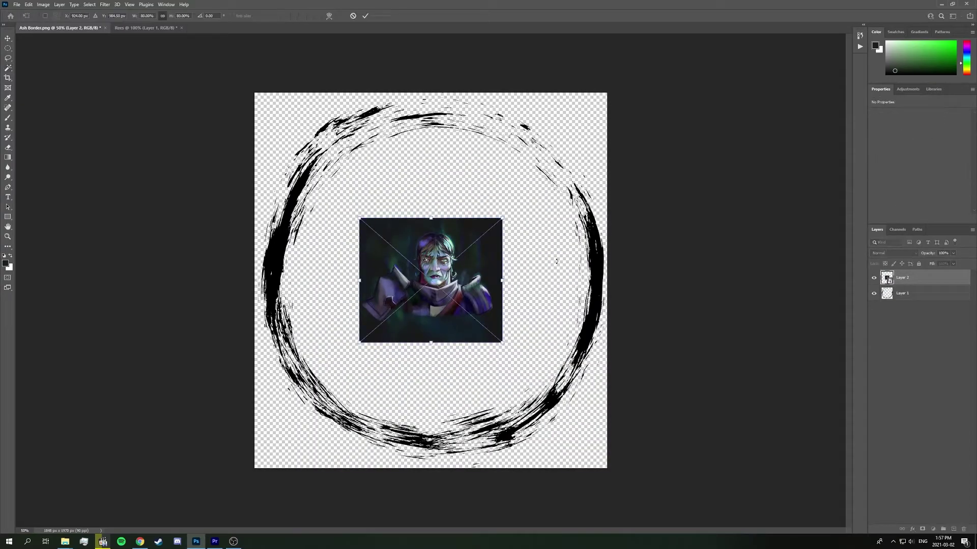
{"action": "left_click_drag", "start_coordinate": [359, 218], "coordinate": [250, 108]}
{"action": "left_click_drag", "start_coordinate": [503, 343], "coordinate": [629, 426]}
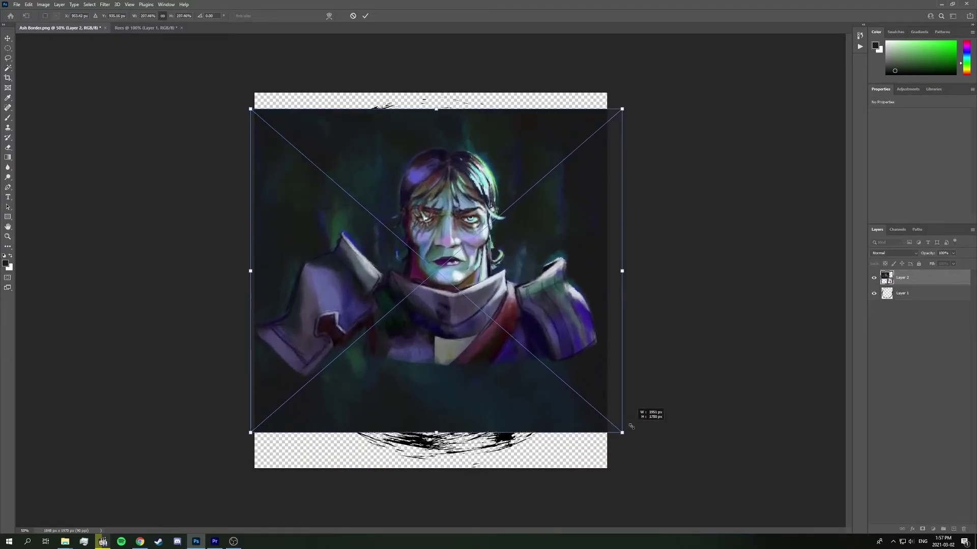
{"action": "left_click_drag", "start_coordinate": [454, 215], "coordinate": [460, 224]}
{"action": "left_click_drag", "start_coordinate": [626, 442], "coordinate": [634, 449]}
{"action": "left_click_drag", "start_coordinate": [511, 296], "coordinate": [497, 292]}
{"action": "key", "text": "Return"}
{"action": "key", "text": "w"}
{"action": "left_click_drag", "start_coordinate": [873, 286], "coordinate": [909, 303]}
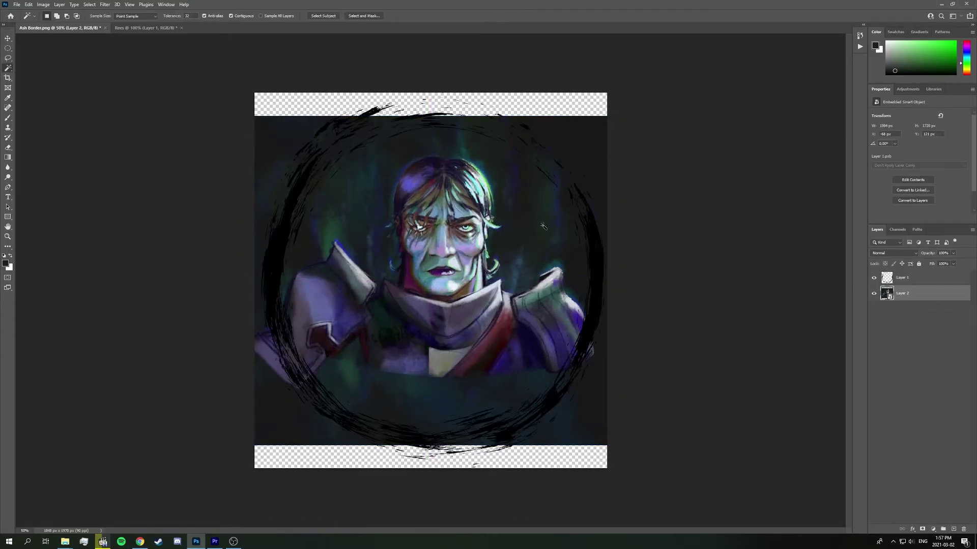
Shrink the Rees portrait to about 1833 × 1596 px and reposition it inside the ring
{"action": "key", "text": "ctrl+t"}
{"action": "left_click_drag", "start_coordinate": [241, 116], "coordinate": [271, 142]}
{"action": "left_click_drag", "start_coordinate": [436, 232], "coordinate": [429, 216]}
{"action": "key", "text": "Return"}
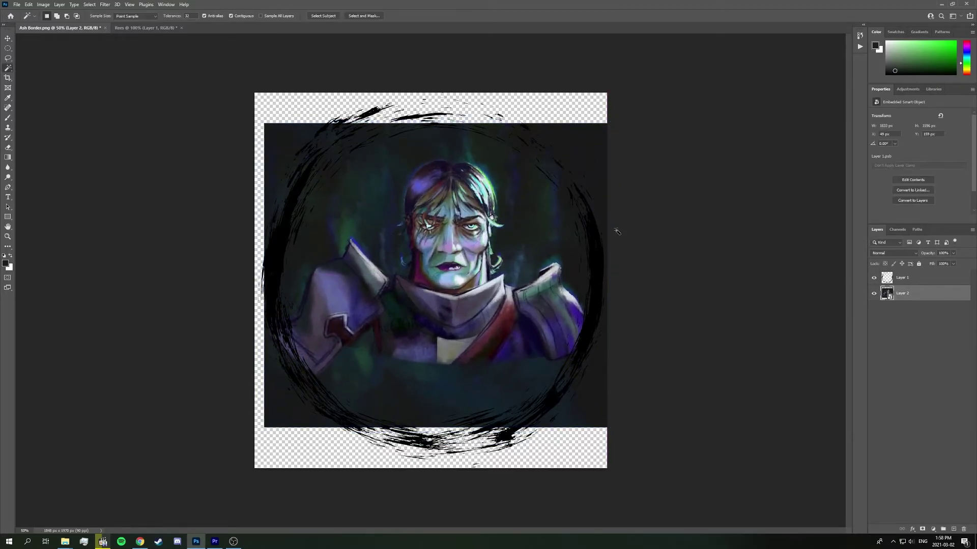
Rasterize the Rees portrait layer and paint the empty gaps under the ring with the Brush in a dark color sampled from its background
{"action": "left_click", "coordinate": [8, 98]}
{"action": "left_click", "coordinate": [9, 118]}
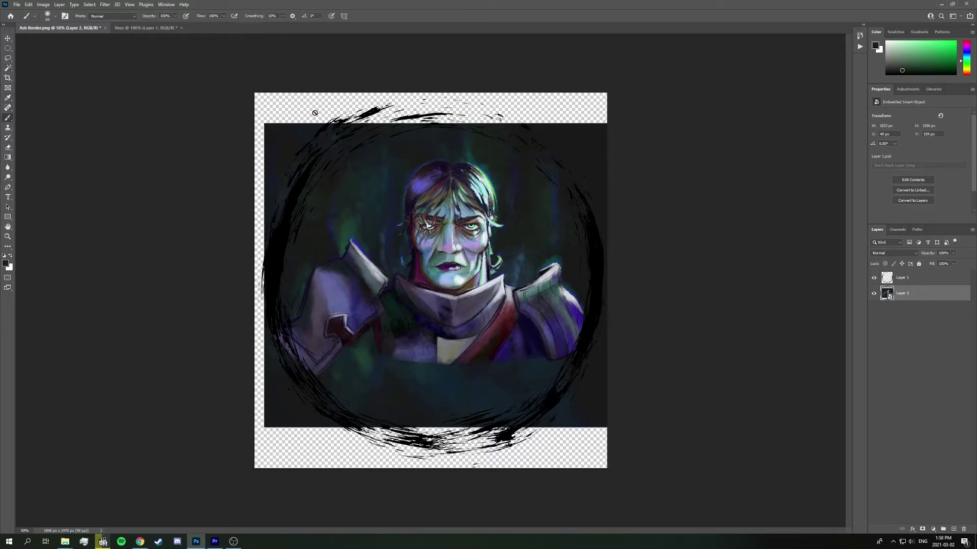
{"action": "right_click", "coordinate": [894, 299]}
{"action": "left_click", "coordinate": [850, 351]}
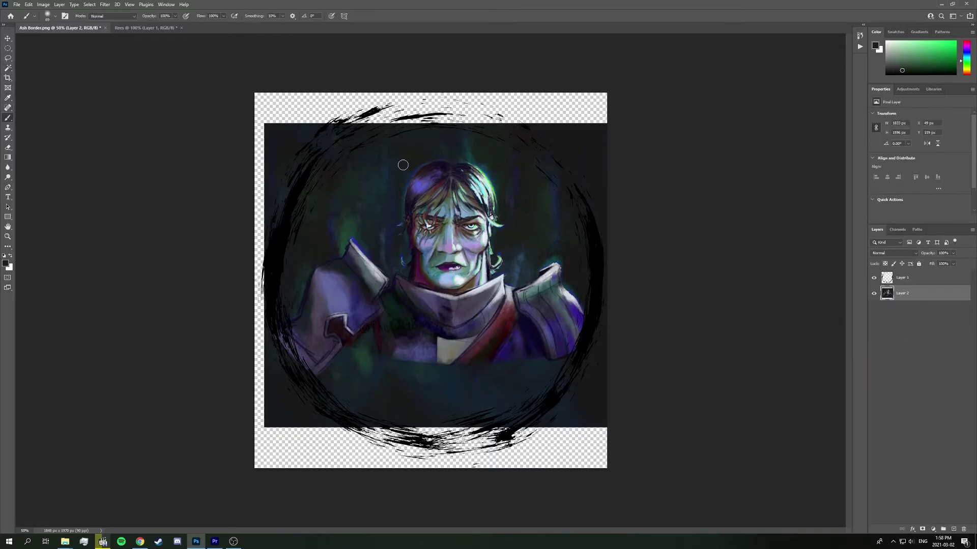
{"action": "mouse_move", "coordinate": [344, 127]}
{"action": "left_mouse_down"}
{"action": "mouse_move", "coordinate": [424, 115]}
{"action": "mouse_move", "coordinate": [499, 128]}
{"action": "mouse_move", "coordinate": [347, 124]}
{"action": "mouse_move", "coordinate": [449, 108]}
{"action": "mouse_move", "coordinate": [512, 126]}
{"action": "mouse_move", "coordinate": [417, 102]}
{"action": "mouse_move", "coordinate": [370, 111]}
{"action": "mouse_move", "coordinate": [501, 119]}
{"action": "mouse_move", "coordinate": [459, 109]}
{"action": "mouse_move", "coordinate": [514, 126]}
{"action": "left_mouse_up"}
{"action": "mouse_move", "coordinate": [358, 425]}
{"action": "left_mouse_down"}
{"action": "mouse_move", "coordinate": [522, 430]}
{"action": "mouse_move", "coordinate": [511, 434]}
{"action": "mouse_move", "coordinate": [546, 424]}
{"action": "mouse_move", "coordinate": [503, 442]}
{"action": "mouse_move", "coordinate": [427, 450]}
{"action": "mouse_move", "coordinate": [346, 427]}
{"action": "mouse_move", "coordinate": [408, 450]}
{"action": "mouse_move", "coordinate": [451, 451]}
{"action": "mouse_move", "coordinate": [443, 446]}
{"action": "mouse_move", "coordinate": [483, 444]}
{"action": "mouse_move", "coordinate": [427, 439]}
{"action": "mouse_move", "coordinate": [489, 441]}
{"action": "mouse_move", "coordinate": [445, 450]}
{"action": "mouse_move", "coordinate": [476, 451]}
{"action": "mouse_move", "coordinate": [546, 430]}
{"action": "mouse_move", "coordinate": [411, 446]}
{"action": "mouse_move", "coordinate": [348, 430]}
{"action": "left_mouse_up"}
Draw an elliptical selection along the ring, invert it and delete the portrait layer's artwork outside the ring
{"action": "key", "text": "m"}
{"action": "mouse_move", "coordinate": [265, 100]}
{"action": "left_mouse_down"}
{"action": "mouse_move", "coordinate": [613, 456]}
{"action": "mouse_move", "coordinate": [613, 448]}
{"action": "mouse_move", "coordinate": [605, 459]}
{"action": "left_mouse_up"}
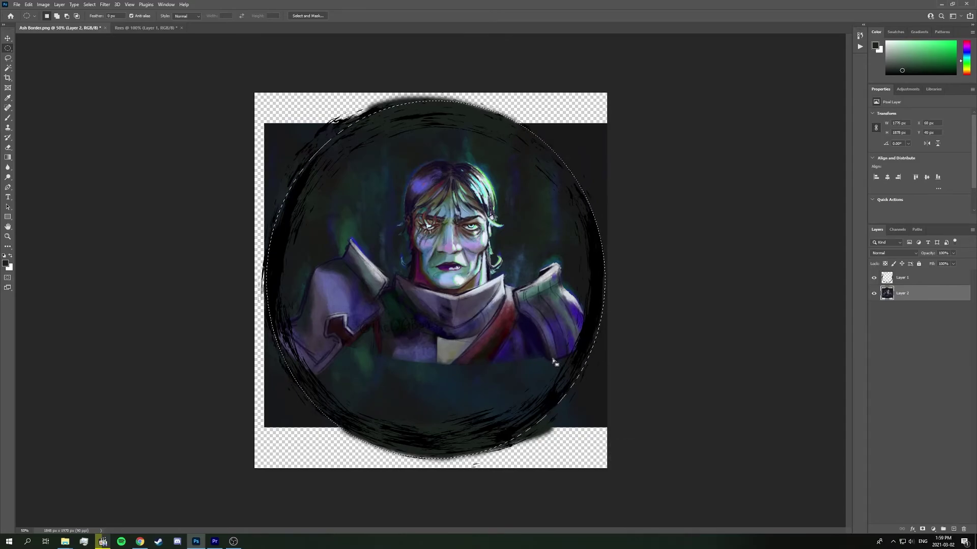
{"action": "right_click", "coordinate": [554, 361]}
{"action": "left_click", "coordinate": [585, 371]}
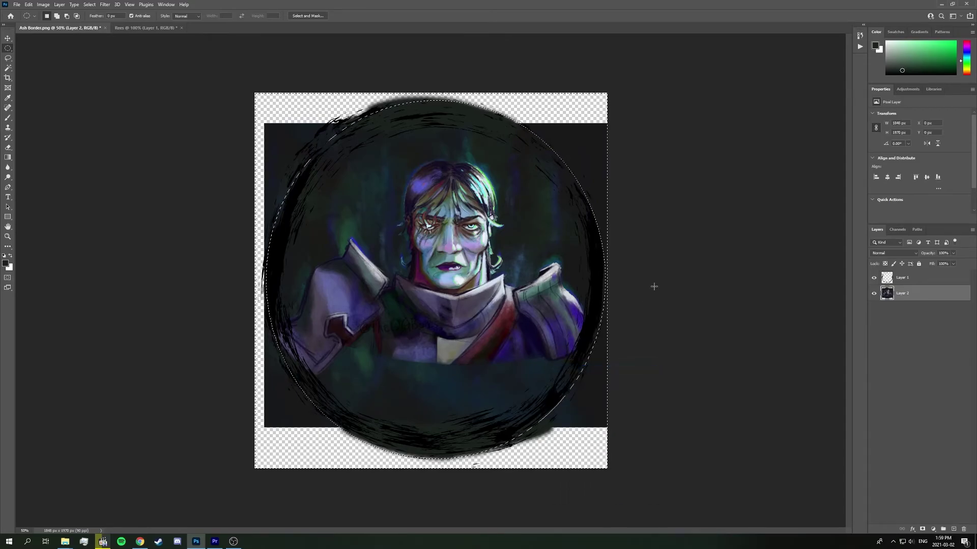
{"action": "key", "text": "Delete"}
{"action": "key", "text": "ctrl+d"}
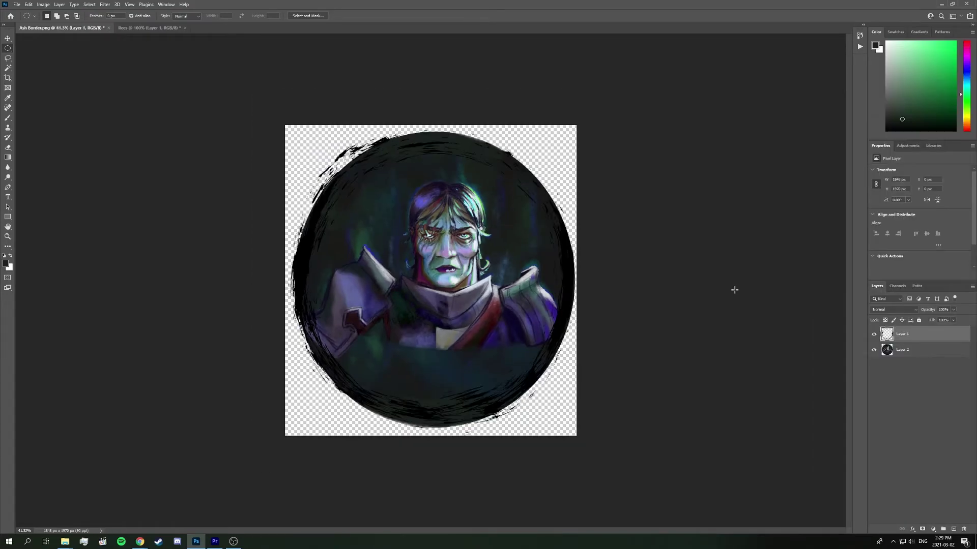
Apply a Color Overlay in light violet (#c4beda) to the ring's Layer 1
{"action": "right_click", "coordinate": [905, 332]}
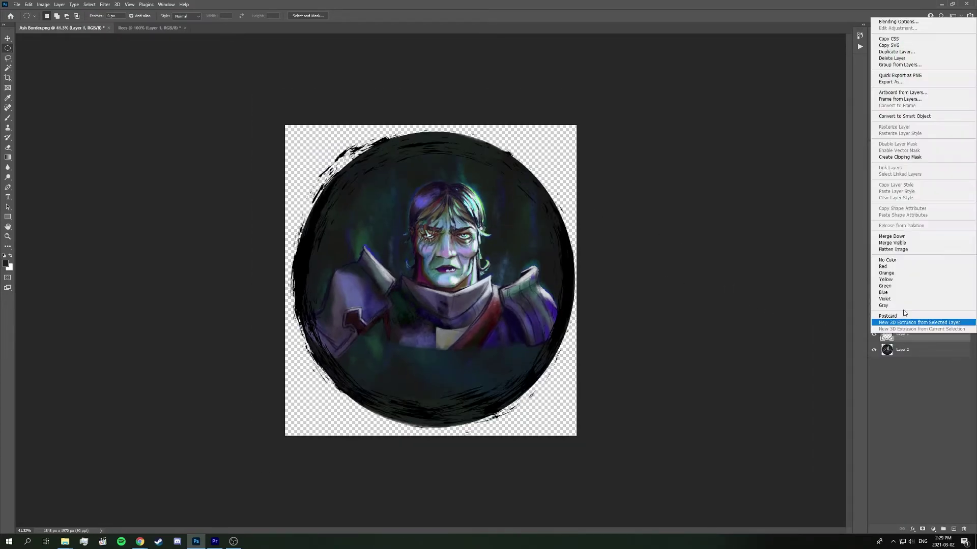
{"action": "left_click", "coordinate": [895, 37]}
{"action": "left_click_drag", "start_coordinate": [221, 80], "coordinate": [743, 87]}
{"action": "left_click", "coordinate": [583, 184]}
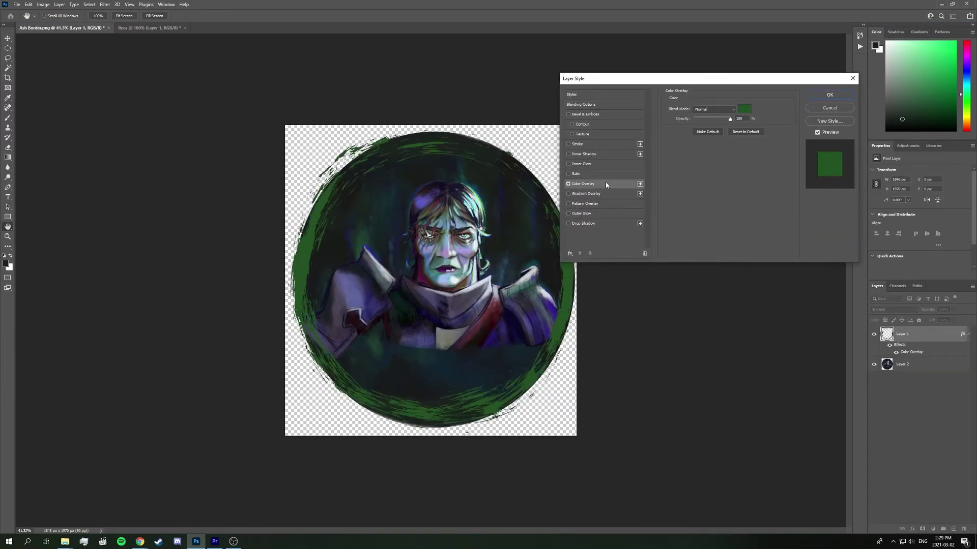
{"action": "left_click", "coordinate": [745, 109]}
{"action": "mouse_move", "coordinate": [671, 195]}
{"action": "left_mouse_down"}
{"action": "mouse_move", "coordinate": [668, 174]}
{"action": "mouse_move", "coordinate": [650, 171]}
{"action": "mouse_move", "coordinate": [636, 187]}
{"action": "mouse_move", "coordinate": [625, 150]}
{"action": "left_mouse_up"}
{"action": "mouse_move", "coordinate": [721, 202]}
{"action": "left_mouse_down"}
{"action": "mouse_move", "coordinate": [721, 226]}
{"action": "mouse_move", "coordinate": [721, 164]}
{"action": "left_mouse_up"}
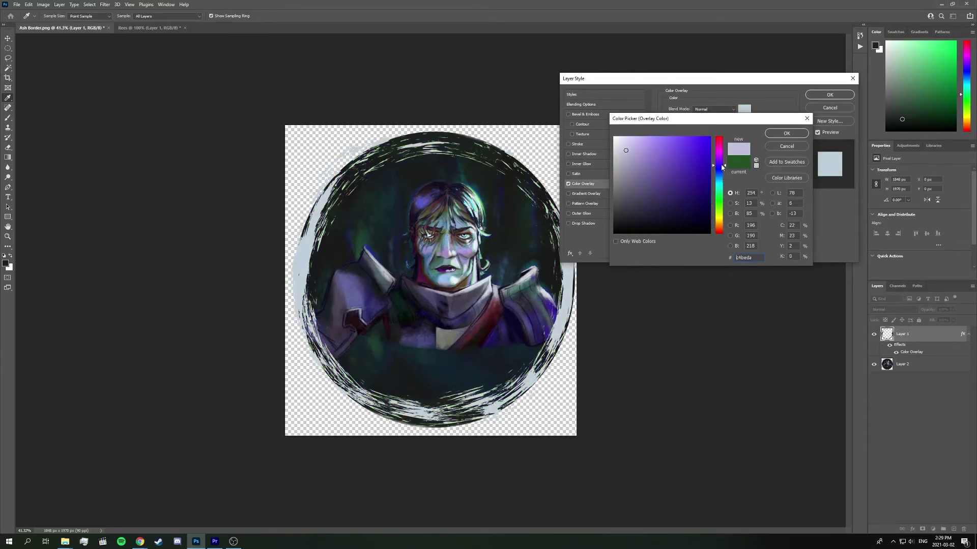
{"action": "left_click", "coordinate": [802, 133]}
Replace the ring's Color Overlay with a Gradient Overlay and try several green and blue gradient presets on it
{"action": "left_click", "coordinate": [573, 194]}
{"action": "left_click", "coordinate": [568, 184]}
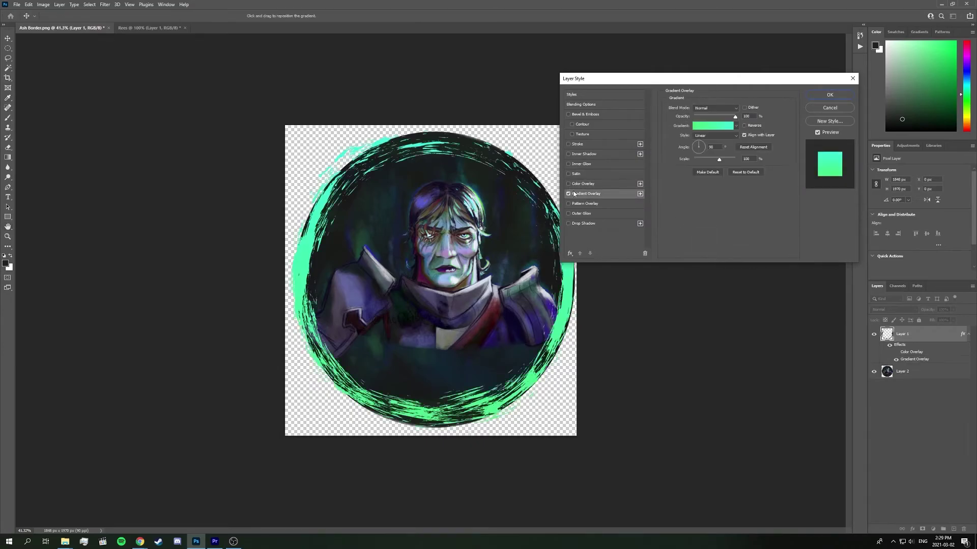
{"action": "left_click", "coordinate": [737, 127]}
{"action": "left_click", "coordinate": [717, 147]}
{"action": "left_click", "coordinate": [708, 146]}
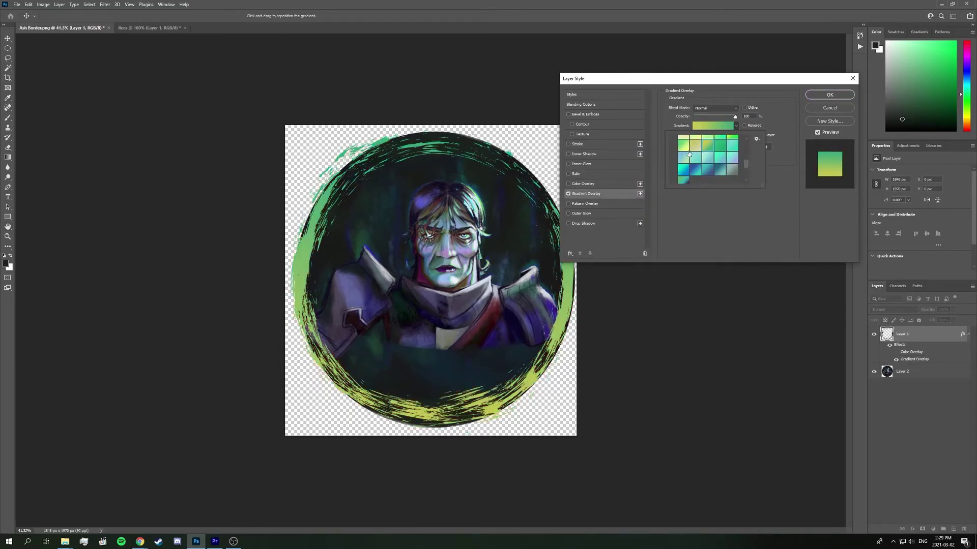
{"action": "left_click", "coordinate": [683, 170]}
{"action": "left_click", "coordinate": [696, 171]}
{"action": "left_click", "coordinate": [712, 171]}
Browse the gradient presets and apply a light-blue-to-purple gradient from the Purples group to the ring's Gradient Overlay
{"action": "scroll", "coordinate": [702, 157], "scroll_direction": "up", "scroll_amount": 3}
{"action": "left_click", "coordinate": [674, 152]}
{"action": "scroll", "coordinate": [676, 158], "scroll_direction": "up", "scroll_amount": 4}
{"action": "left_click", "coordinate": [680, 151]}
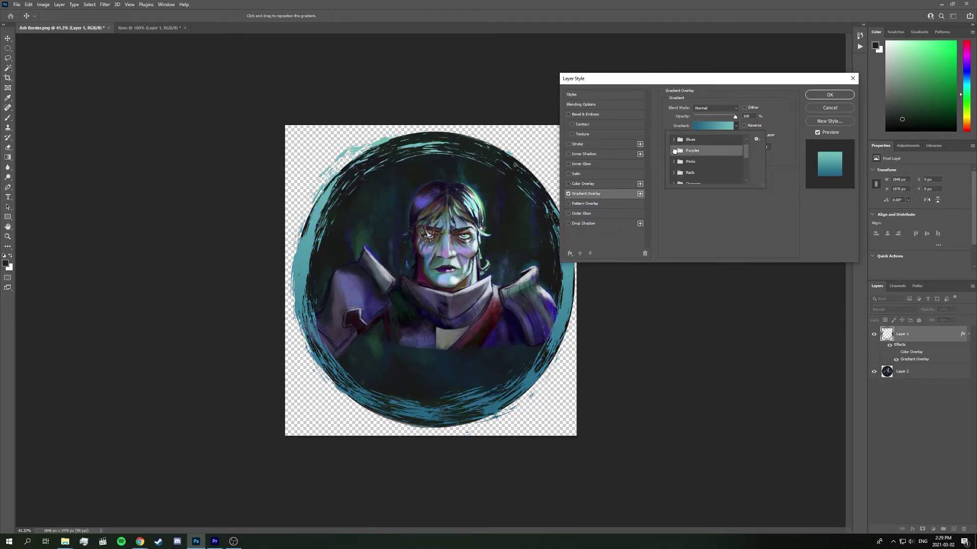
{"action": "left_click", "coordinate": [683, 162]}
{"action": "left_click", "coordinate": [718, 162]}
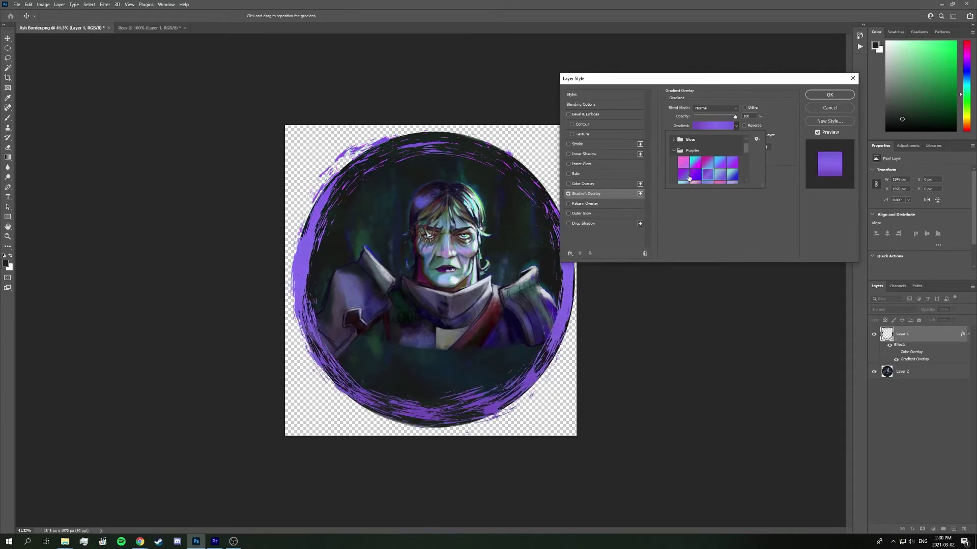
{"action": "left_click", "coordinate": [710, 176]}
{"action": "scroll", "coordinate": [712, 175], "scroll_direction": "down", "scroll_amount": 1}
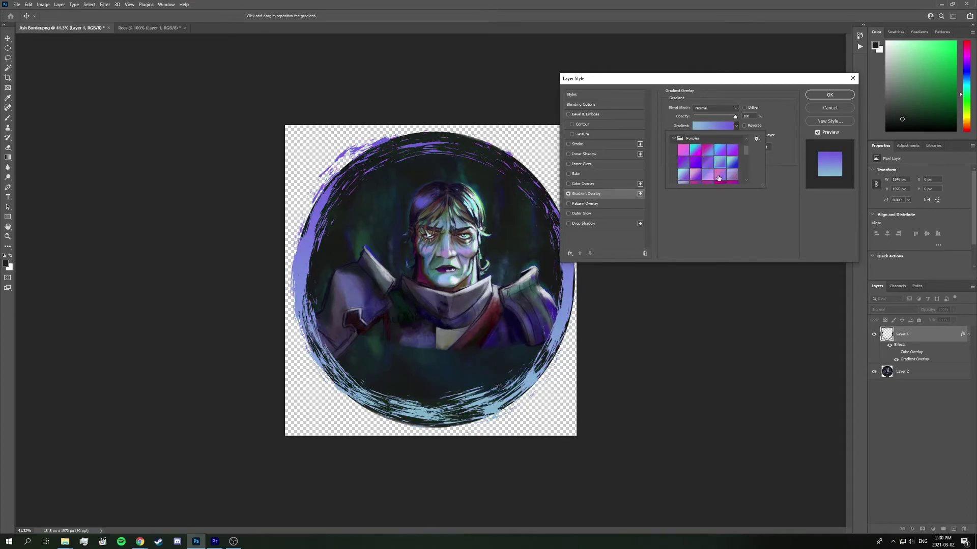
{"action": "left_click", "coordinate": [826, 97]}
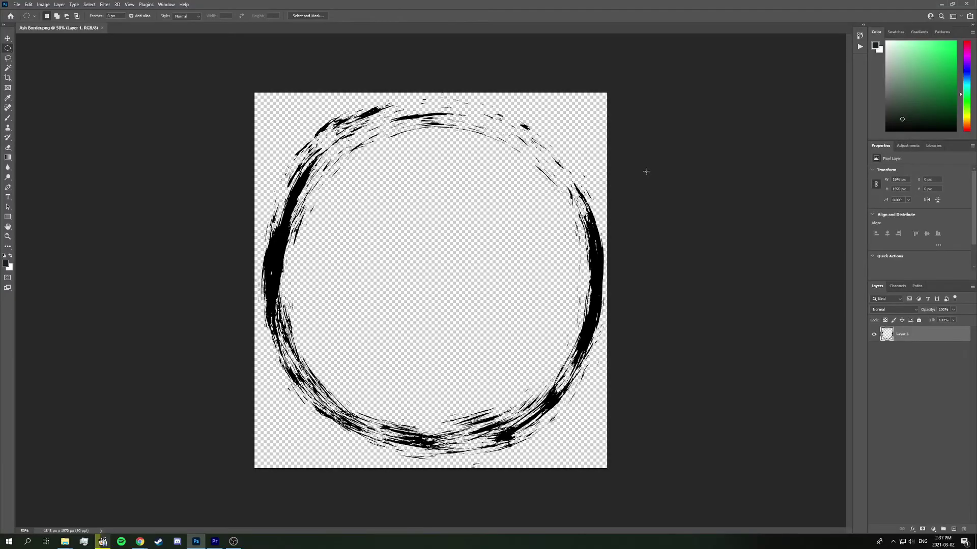
Apply a white Color Overlay to the black ring on Layer 1 of Ash Border.png
{"action": "right_click", "coordinate": [906, 333]}
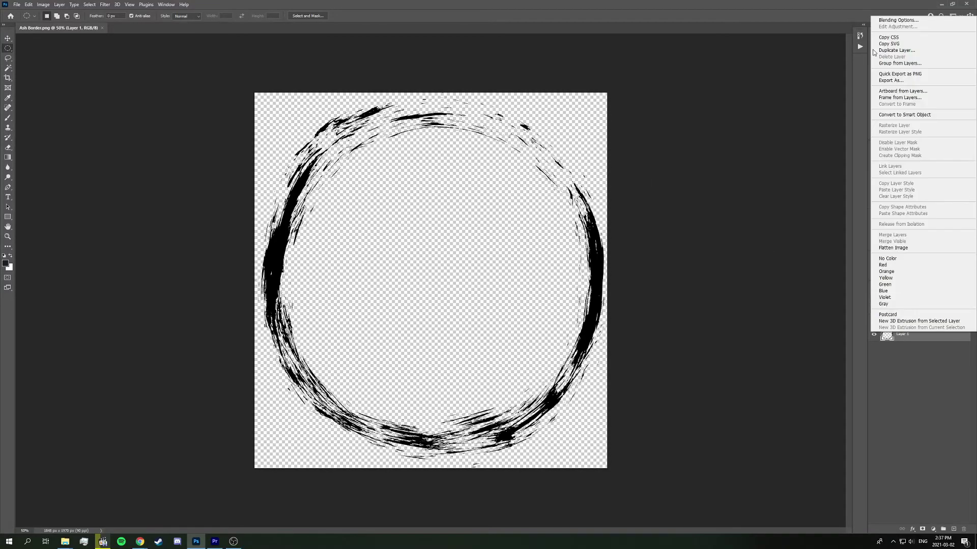
{"action": "left_click", "coordinate": [907, 21]}
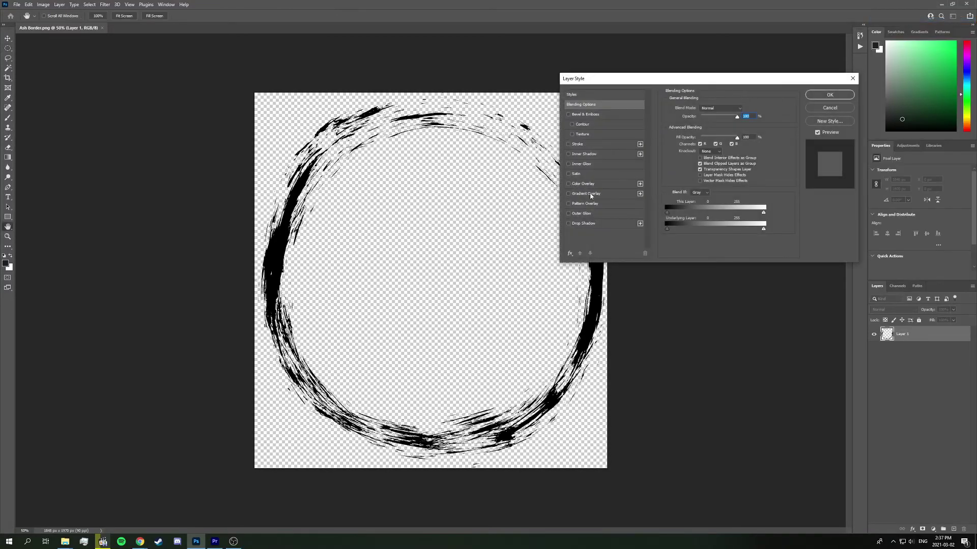
{"action": "left_click", "coordinate": [584, 184]}
{"action": "left_click", "coordinate": [745, 110]}
{"action": "left_click_drag", "start_coordinate": [630, 151], "coordinate": [603, 133]}
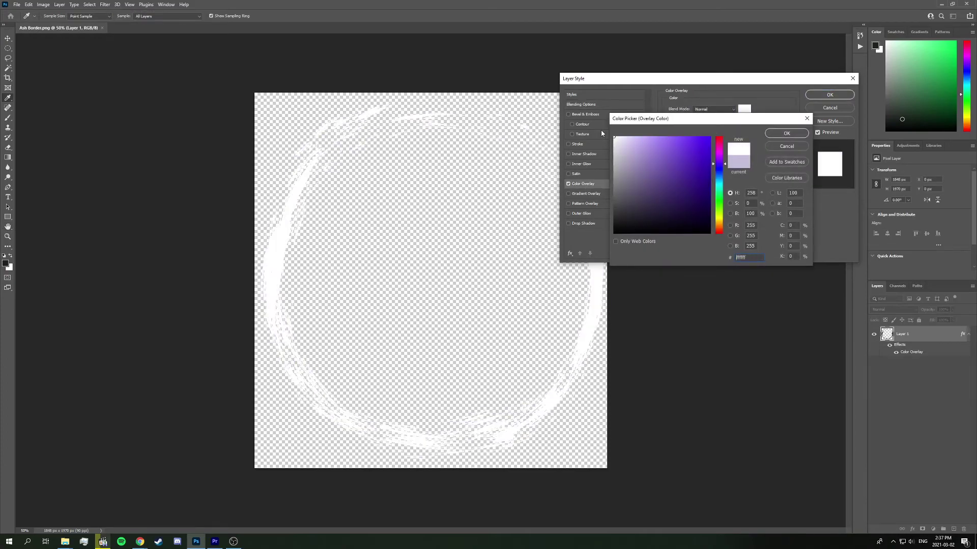
{"action": "left_click", "coordinate": [786, 133]}
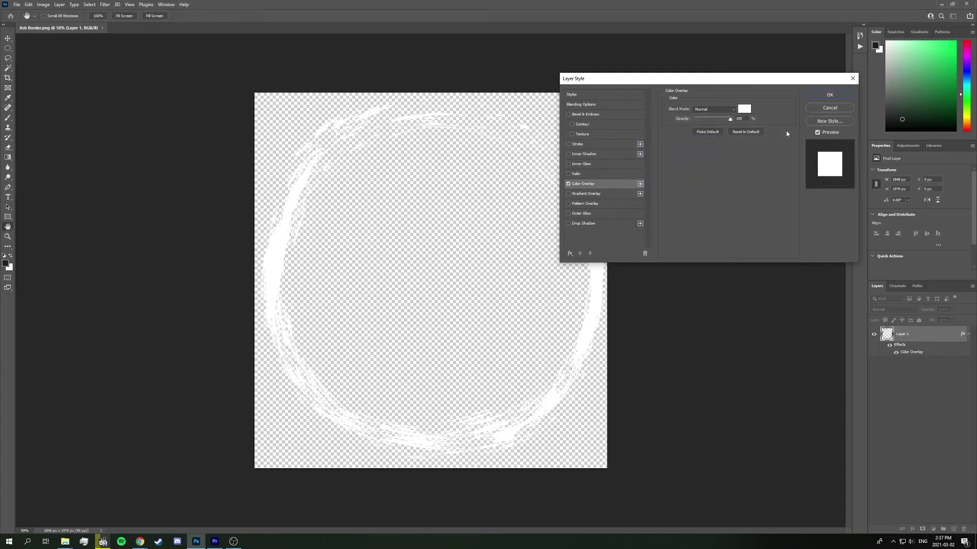
{"action": "left_click", "coordinate": [833, 98]}
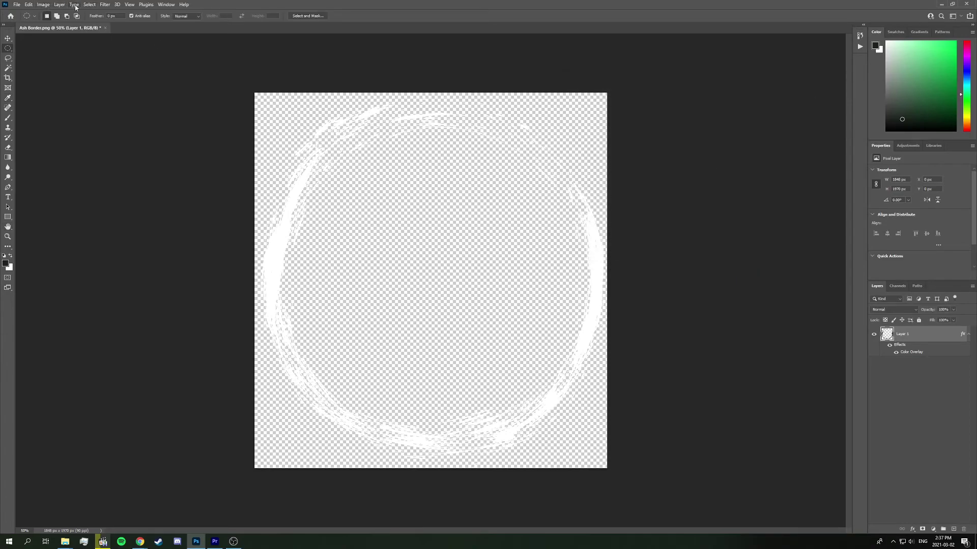
Begin resizing the image, entering 256 pixels for both the width and the height
{"action": "left_click", "coordinate": [16, 7]}
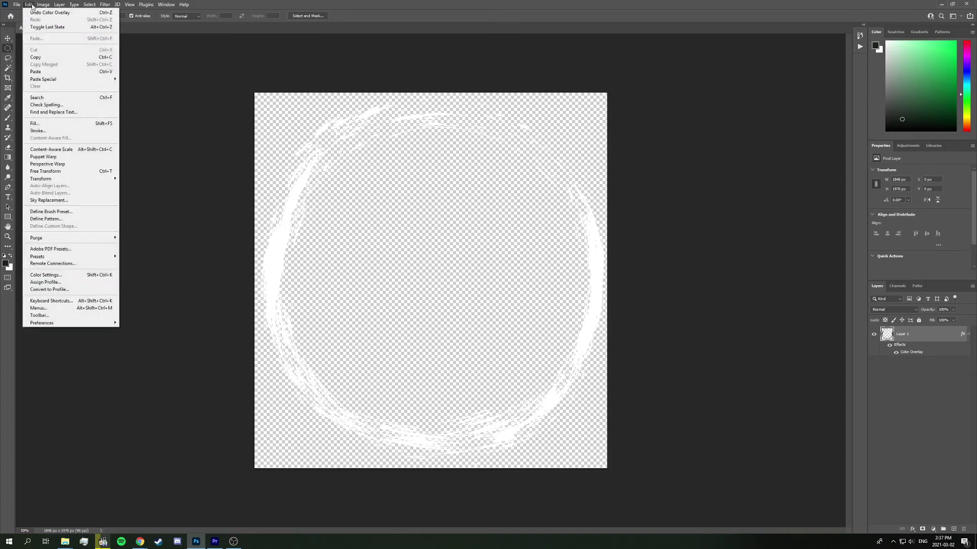
{"action": "mouse_move", "coordinate": [44, 5]}
{"action": "left_click", "coordinate": [57, 61]}
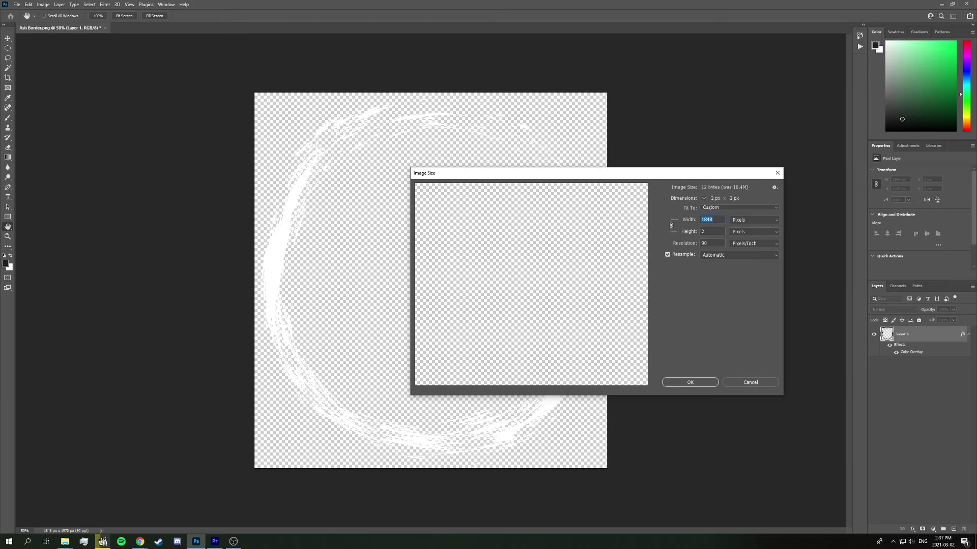
{"action": "type", "text": "256"}
{"action": "key", "text": "Tab"}
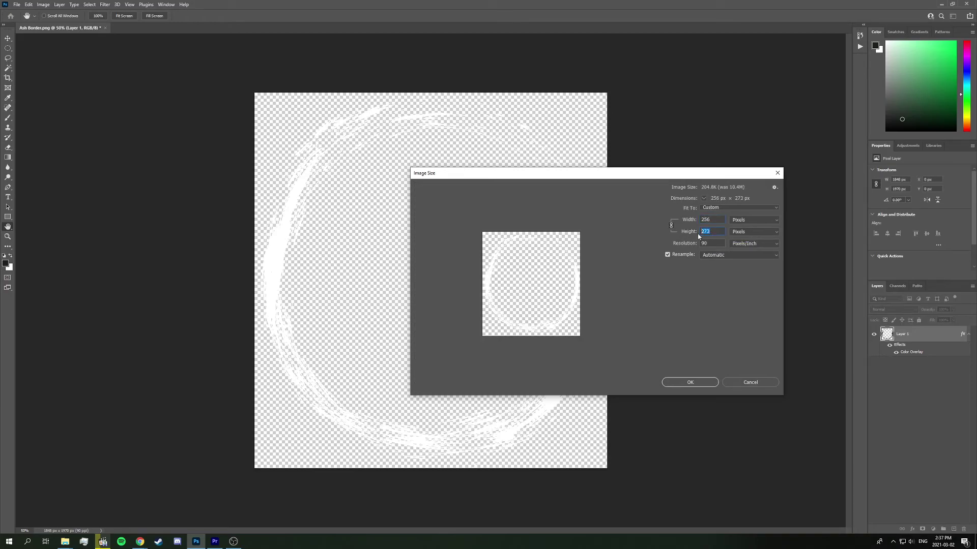
{"action": "type", "text": "256"}
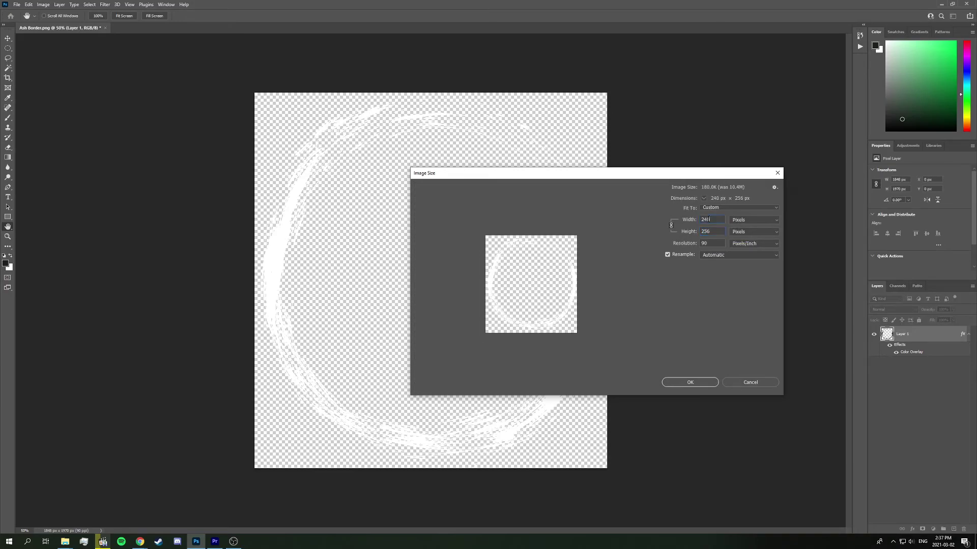
{"action": "type", "text": "256"}
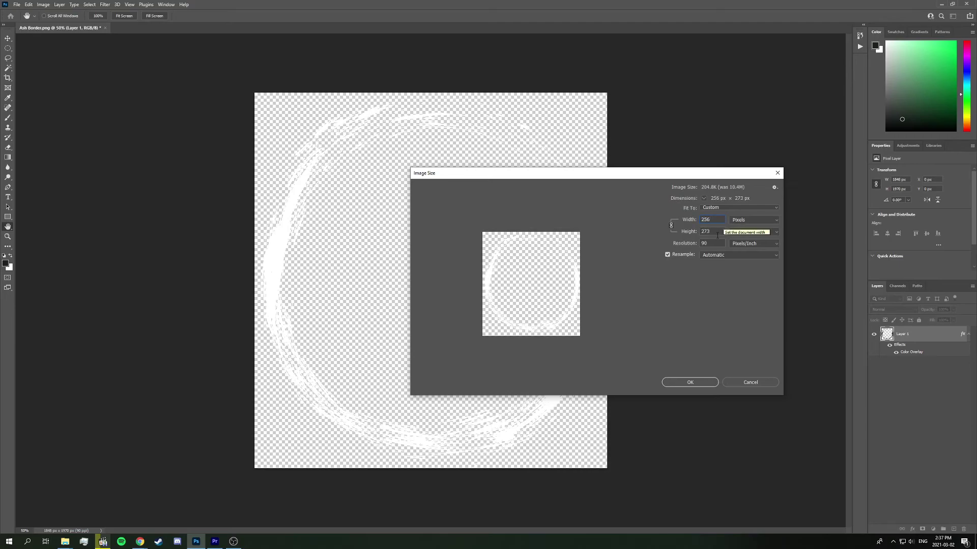
{"action": "key", "text": "Tab"}
{"action": "type", "text": "256"}
{"action": "double_click", "coordinate": [705, 220]}
Apply Auto Resolution at Good quality, re-enter 256 pixels for the image's width and height, and set the resolution to 200 pixels/inch
{"action": "left_click", "coordinate": [714, 209]}
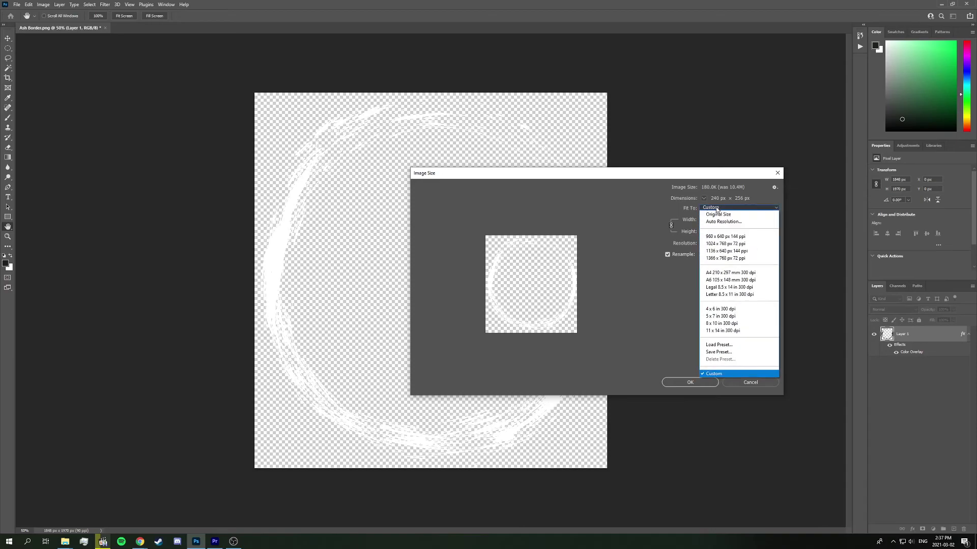
{"action": "left_click", "coordinate": [716, 222]}
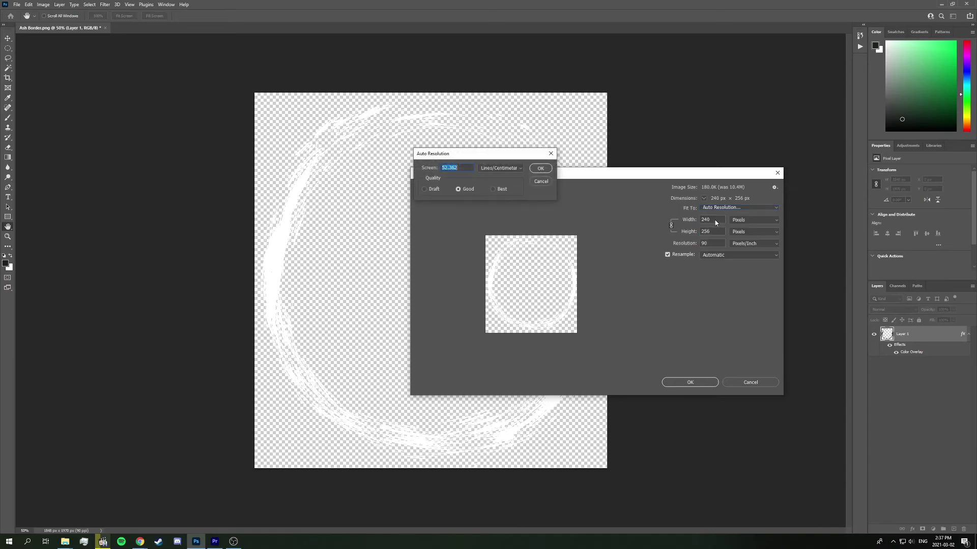
{"action": "left_click", "coordinate": [541, 169]}
{"action": "type", "text": "256"}
{"action": "key", "text": "Tab"}
{"action": "type", "text": "256"}
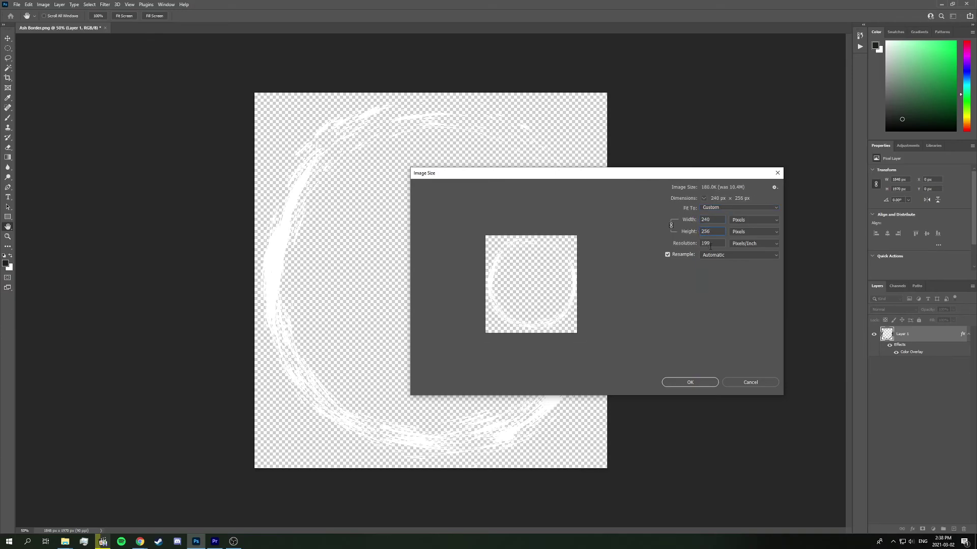
{"action": "type", "text": "200256"}
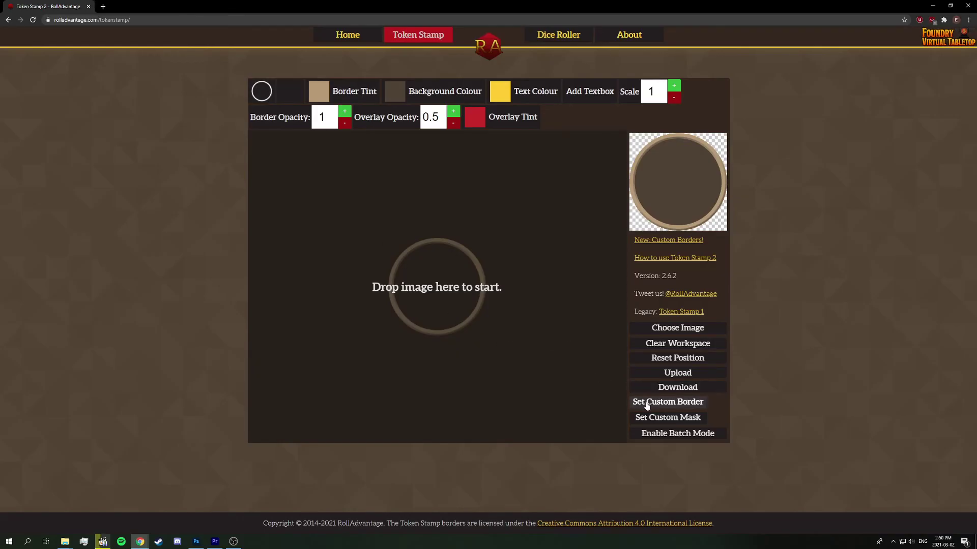
In Token Stamp 2 in the browser, load the Tokenstamp Ink Border white file as the custom border
{"action": "left_click", "coordinate": [647, 404]}
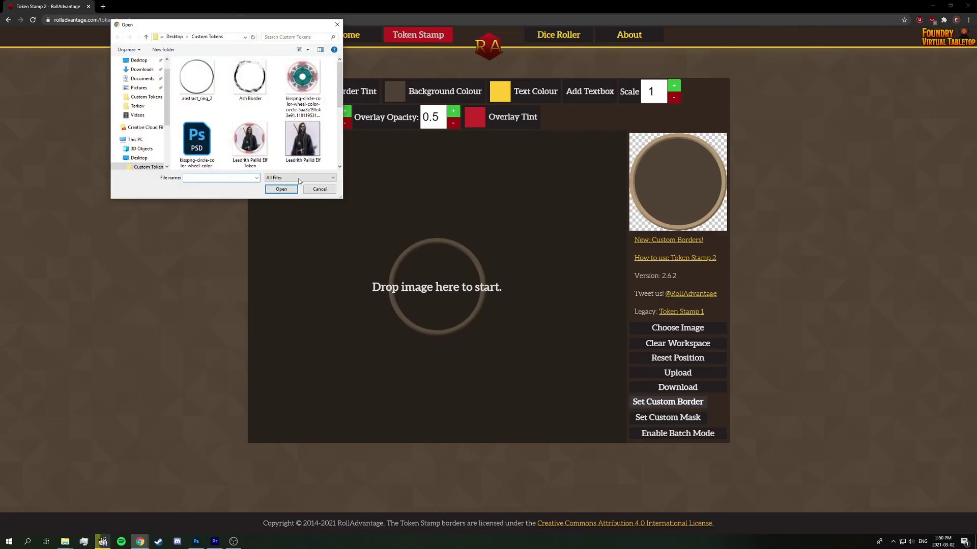
{"action": "scroll", "coordinate": [255, 110], "scroll_direction": "down", "scroll_amount": 3}
{"action": "left_click", "coordinate": [254, 146]}
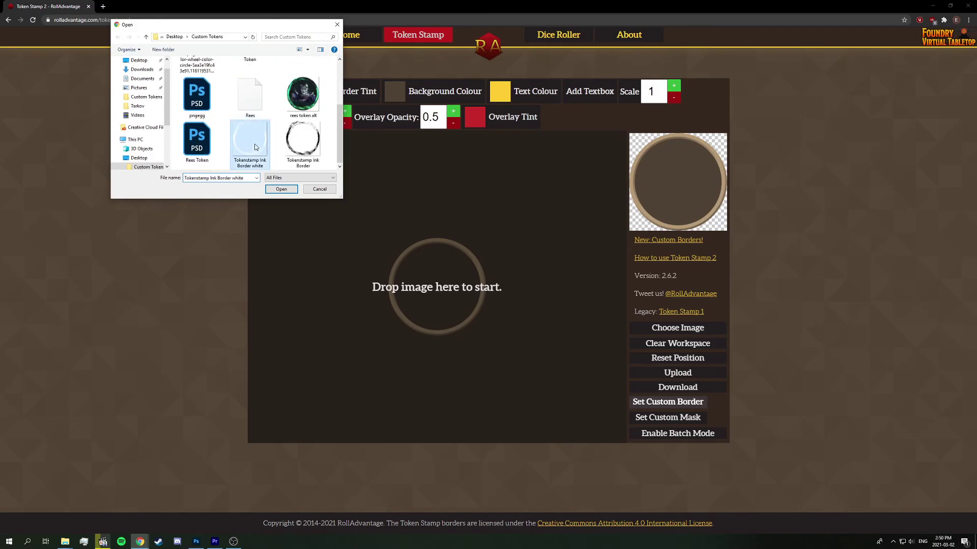
{"action": "left_click", "coordinate": [282, 191]}
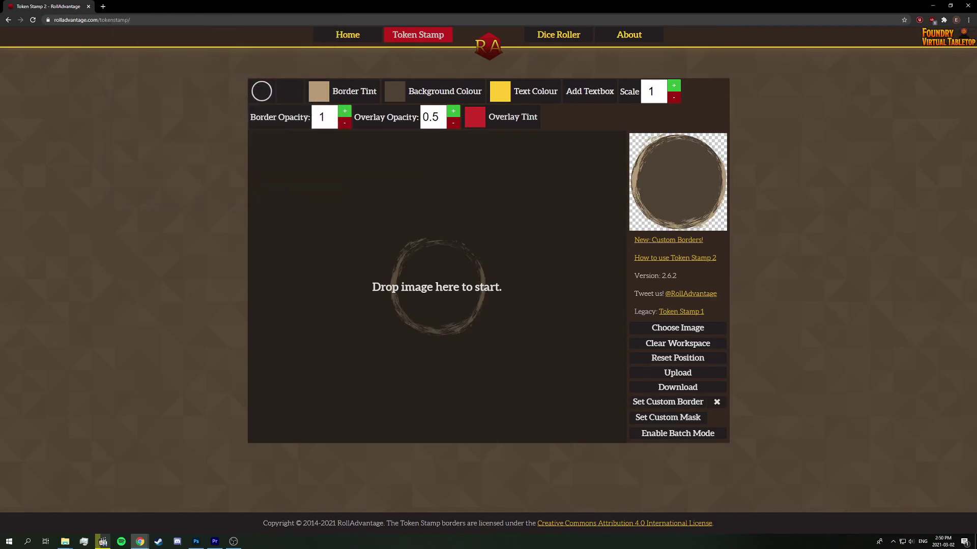
Tint the custom border light blue (RGB 104, 170, 241) and set the token's background colour to light peach
{"action": "left_click", "coordinate": [349, 91]}
{"action": "mouse_move", "coordinate": [324, 119]}
{"action": "left_mouse_down"}
{"action": "mouse_move", "coordinate": [348, 129]}
{"action": "mouse_move", "coordinate": [320, 122]}
{"action": "left_mouse_up"}
{"action": "mouse_move", "coordinate": [365, 148]}
{"action": "left_mouse_down"}
{"action": "mouse_move", "coordinate": [362, 134]}
{"action": "mouse_move", "coordinate": [332, 124]}
{"action": "mouse_move", "coordinate": [330, 111]}
{"action": "mouse_move", "coordinate": [335, 146]}
{"action": "mouse_move", "coordinate": [334, 109]}
{"action": "left_mouse_up"}
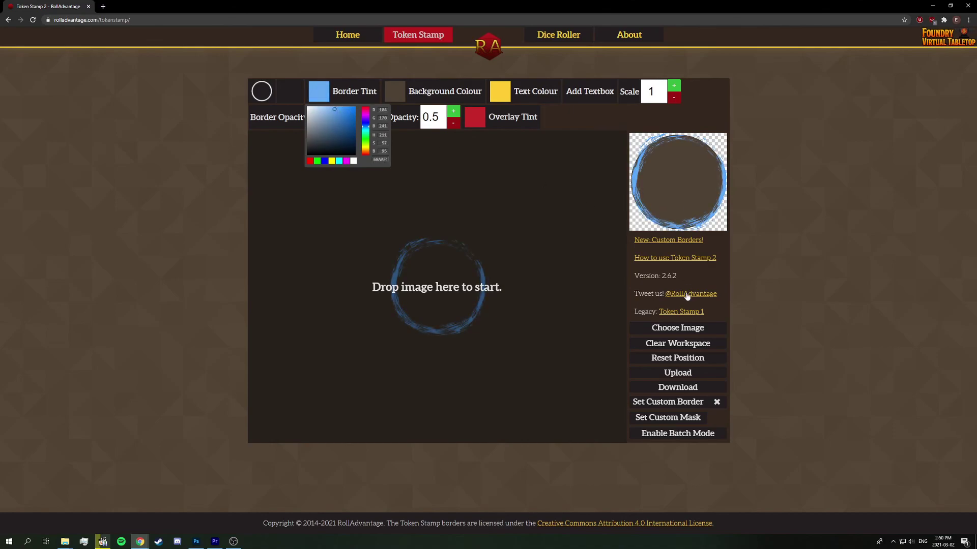
{"action": "left_click", "coordinate": [432, 91]}
{"action": "left_click", "coordinate": [398, 108]}
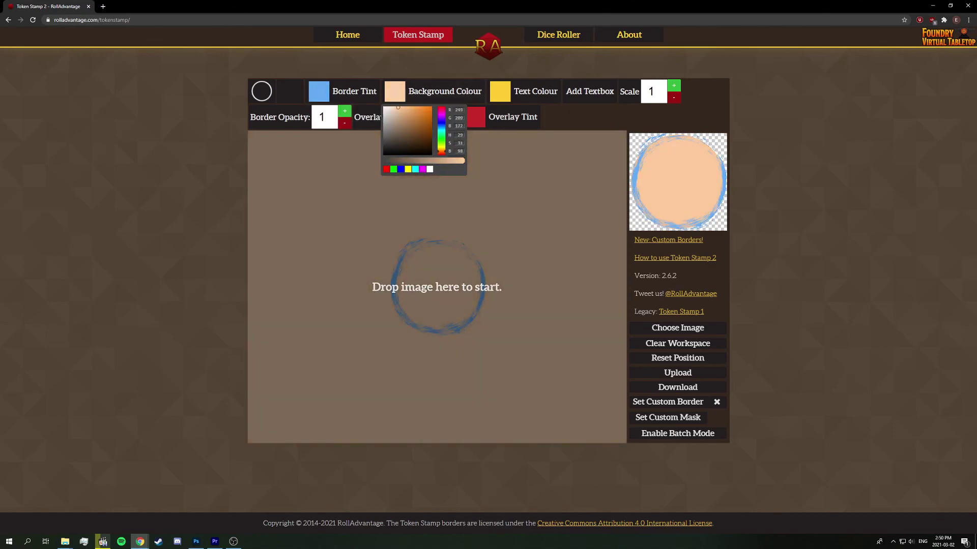